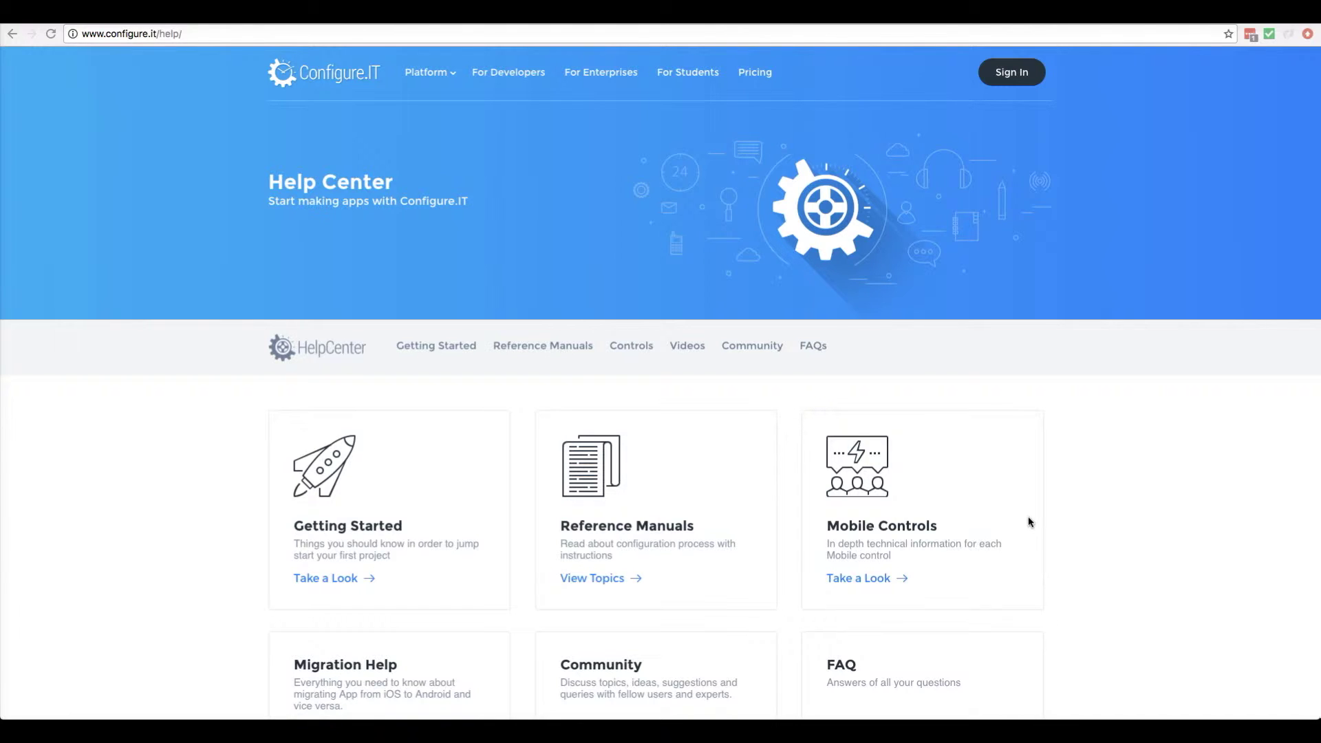
Step: Open the Help Center's Reference Manuals and download the "Importing PSDs to create Screens" package
scroll(532, 575, up, 1)
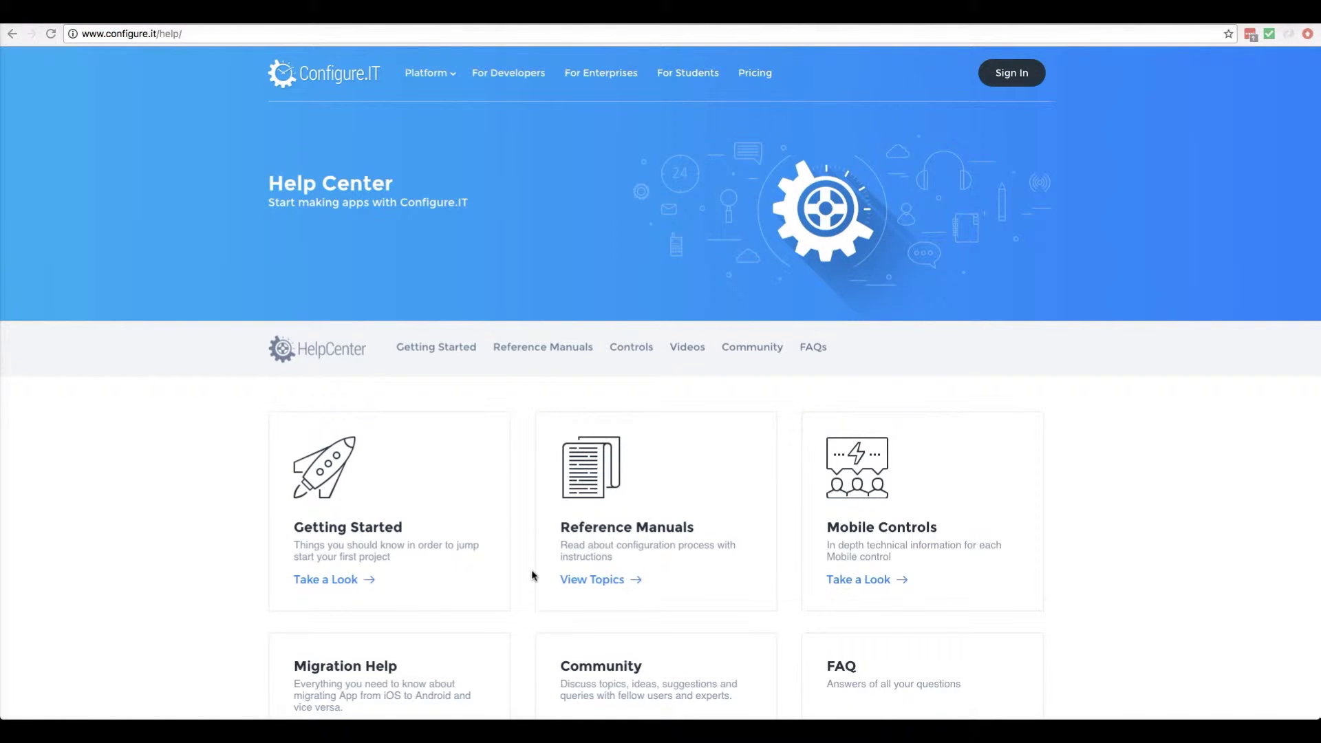
click(597, 580)
scroll(505, 598, down, 5)
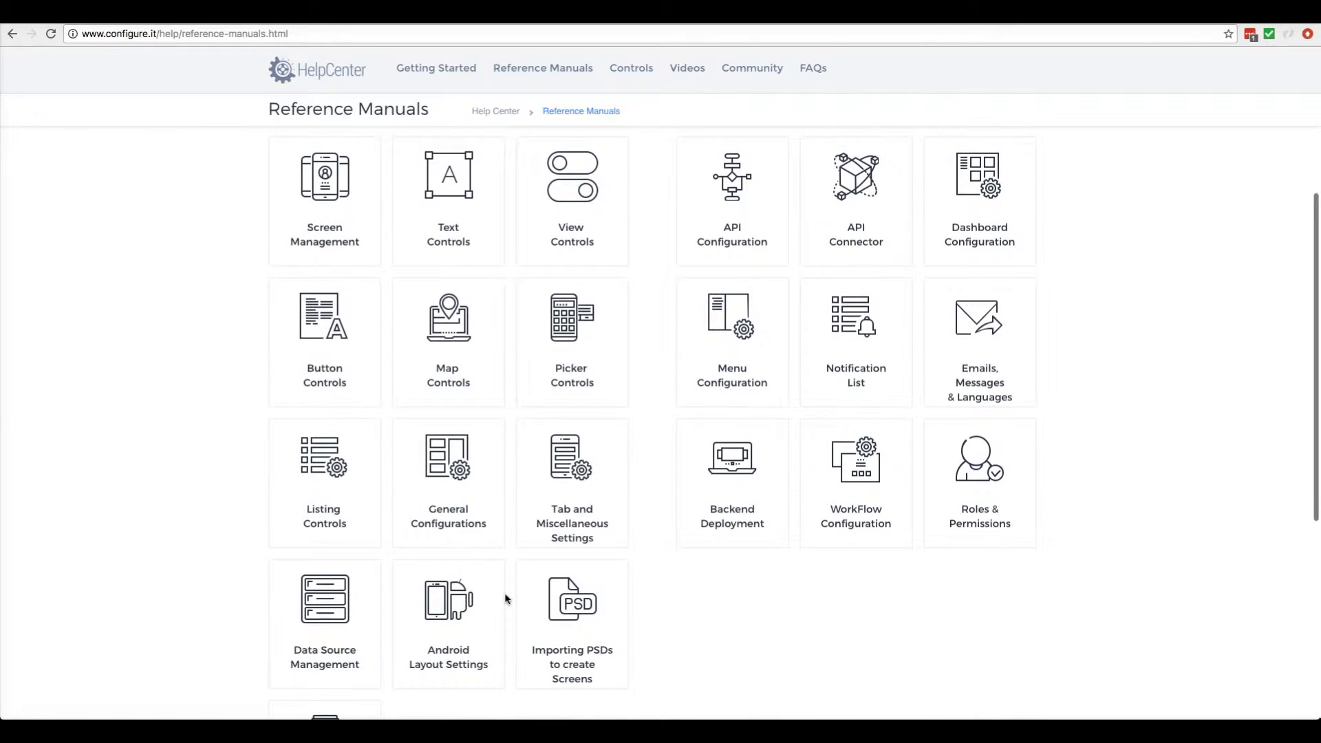
scroll(506, 599, down, 2)
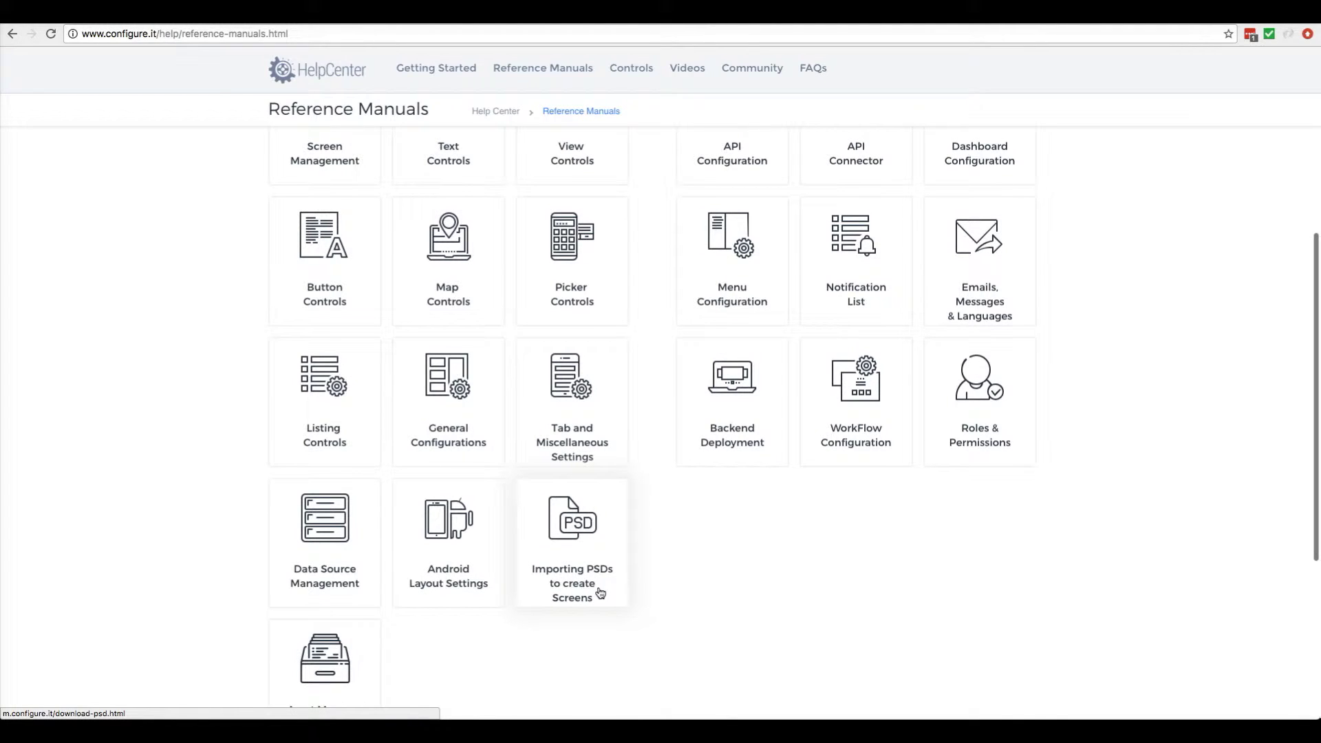
click(569, 547)
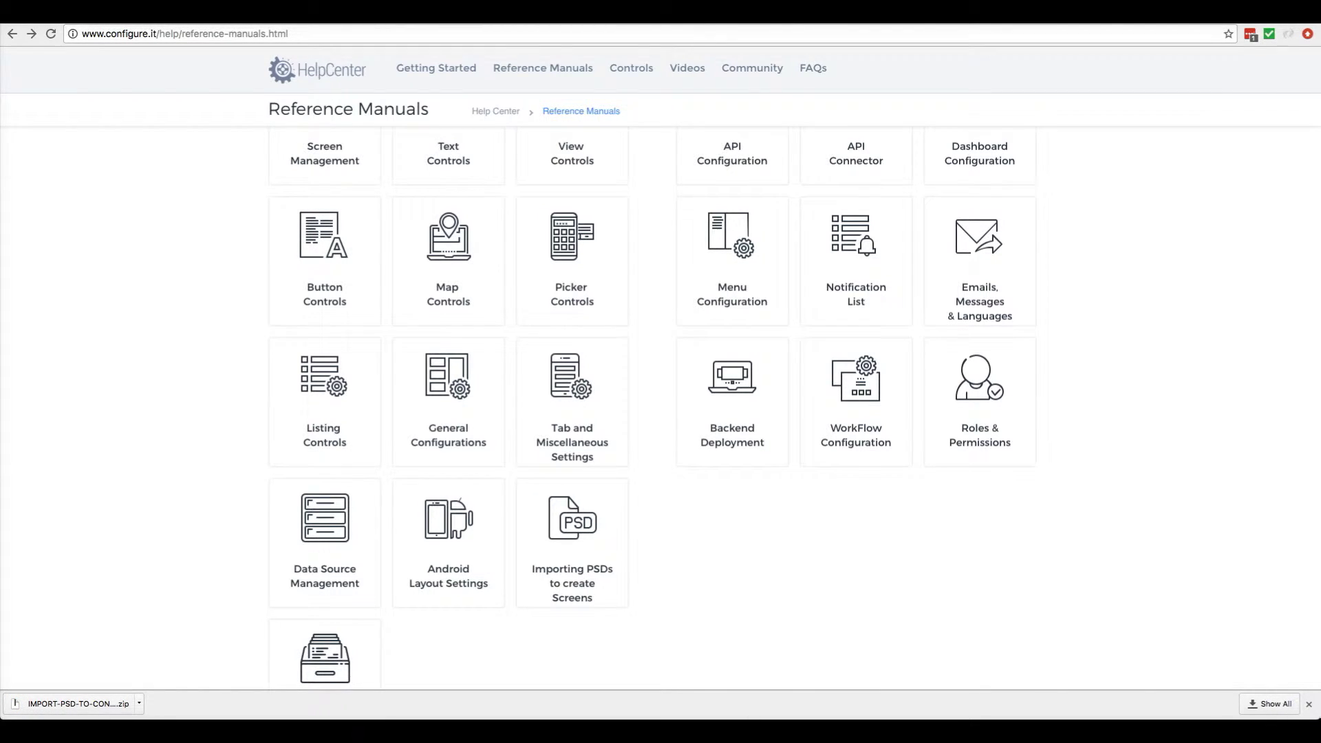
Step: Open the downloaded IMPORT-PSD-TO-CONFIGUREIT package and select the ImportPsdToConfigureit.jsx and json2.js files
mouse_move(750, 719)
click(60, 695)
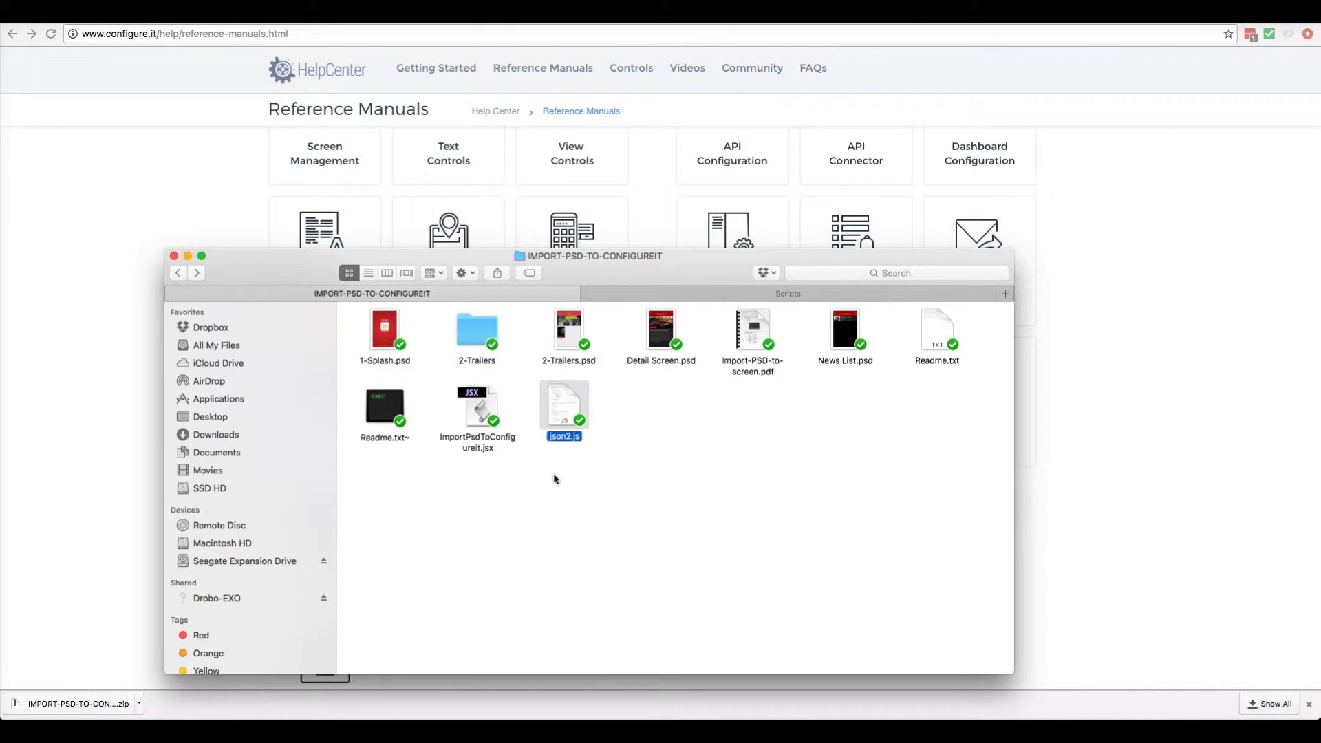
click(598, 439)
mouse_move(597, 439)
mouse_down()
mouse_move(485, 421)
mouse_move(533, 440)
mouse_move(616, 443)
mouse_up()
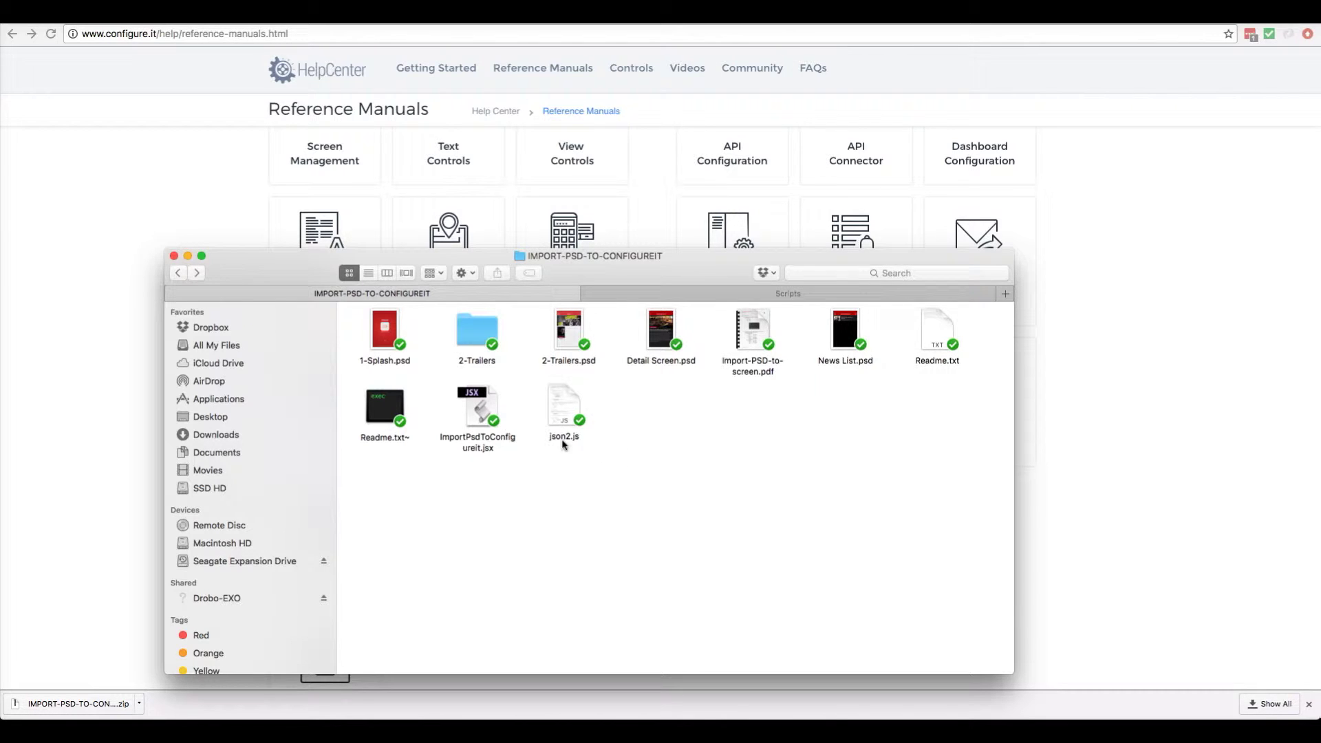
drag(619, 452, 487, 415)
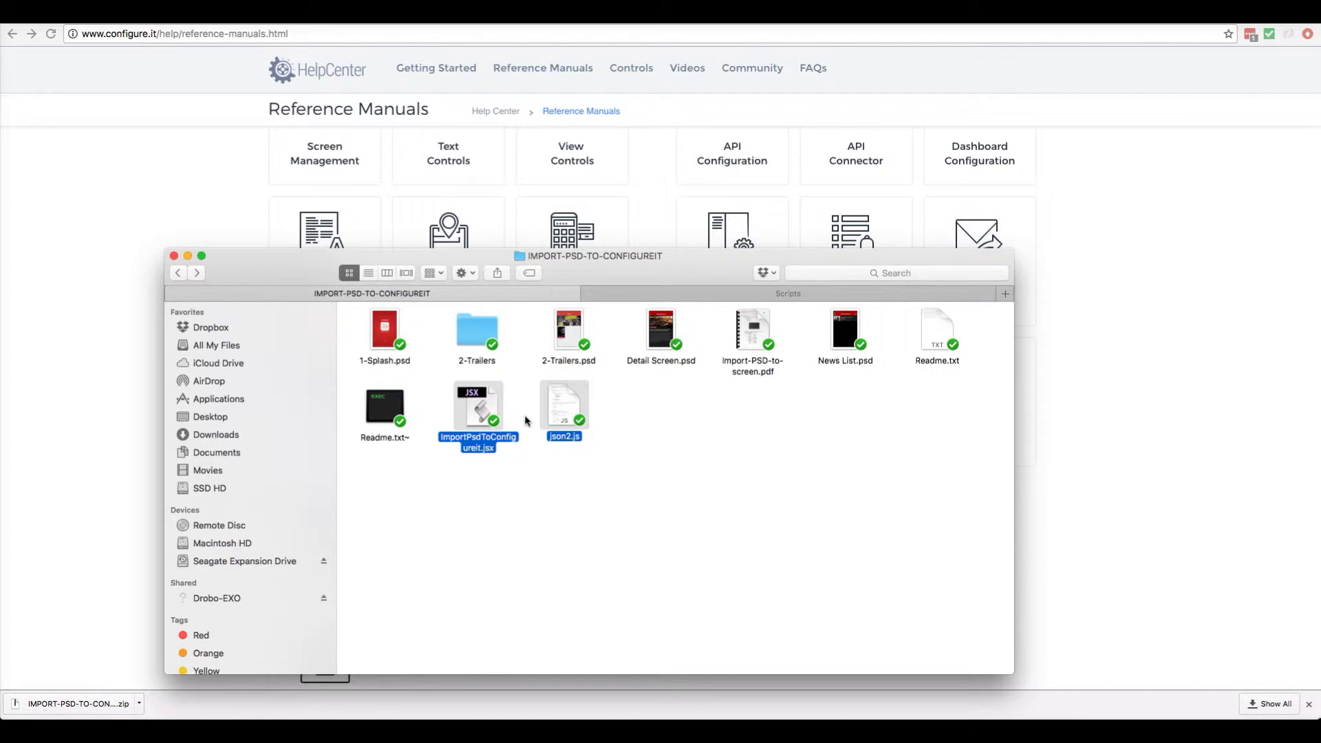
Step: Check the Photoshop CC 2015.5 Presets > Scripts folder for ImportPsdToConfigureit.jsx and json2.js
click(699, 294)
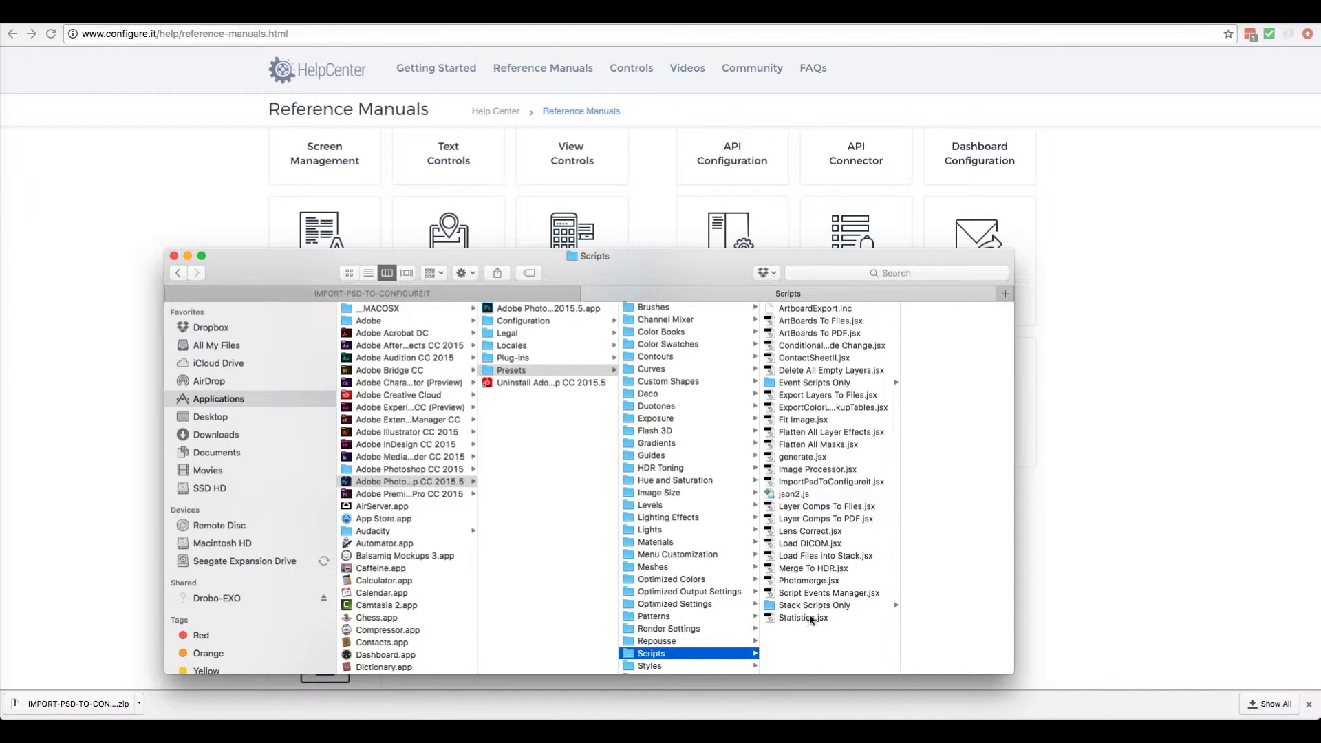
click(813, 482)
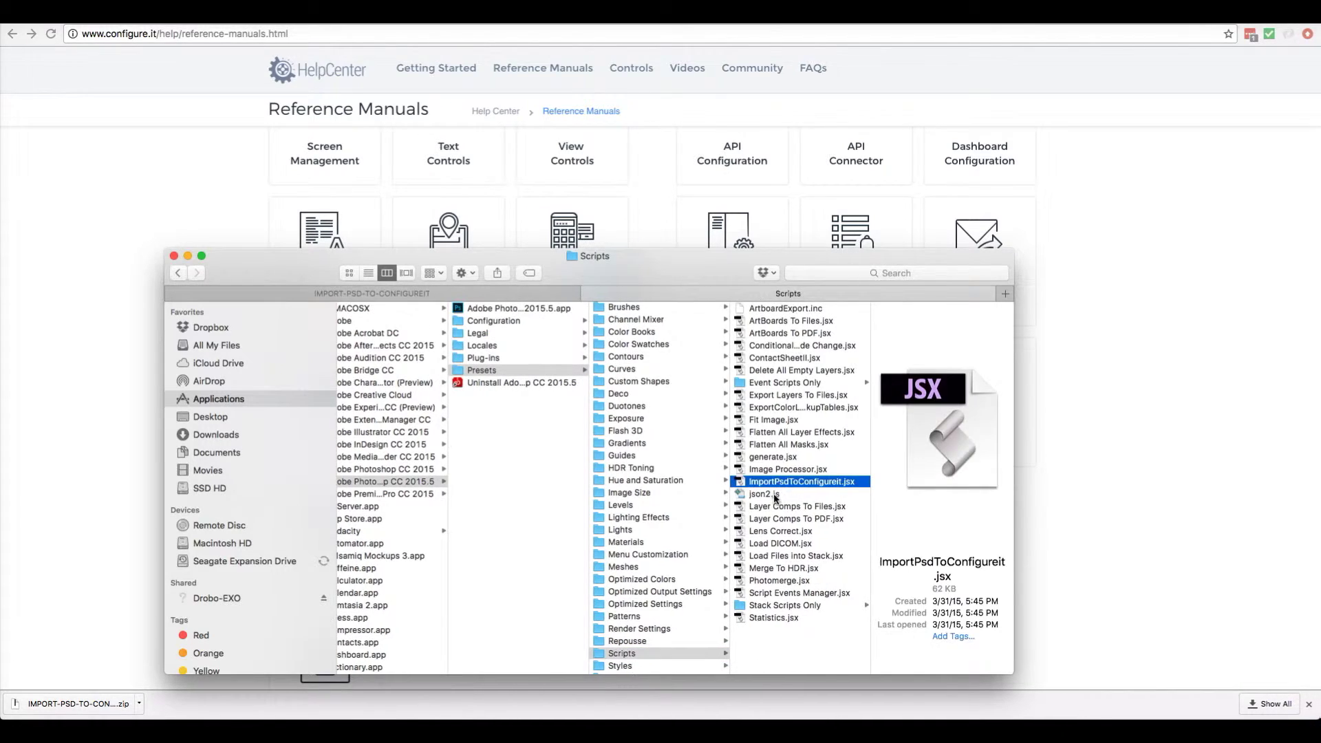
click(775, 495)
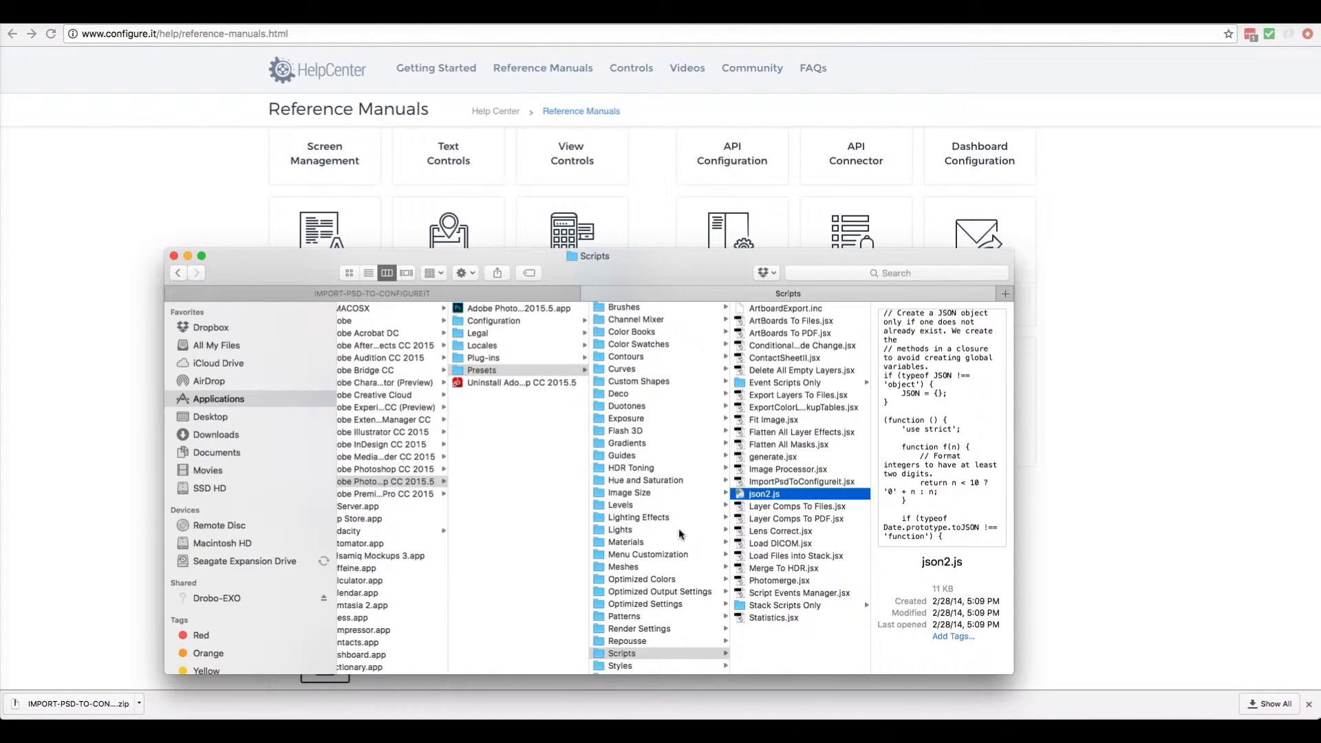
Step: Return to the IMPORT-PSD-TO-CONFIGUREIT folder and open the guideline document Import-PSD-to-screen.pdf
click(378, 296)
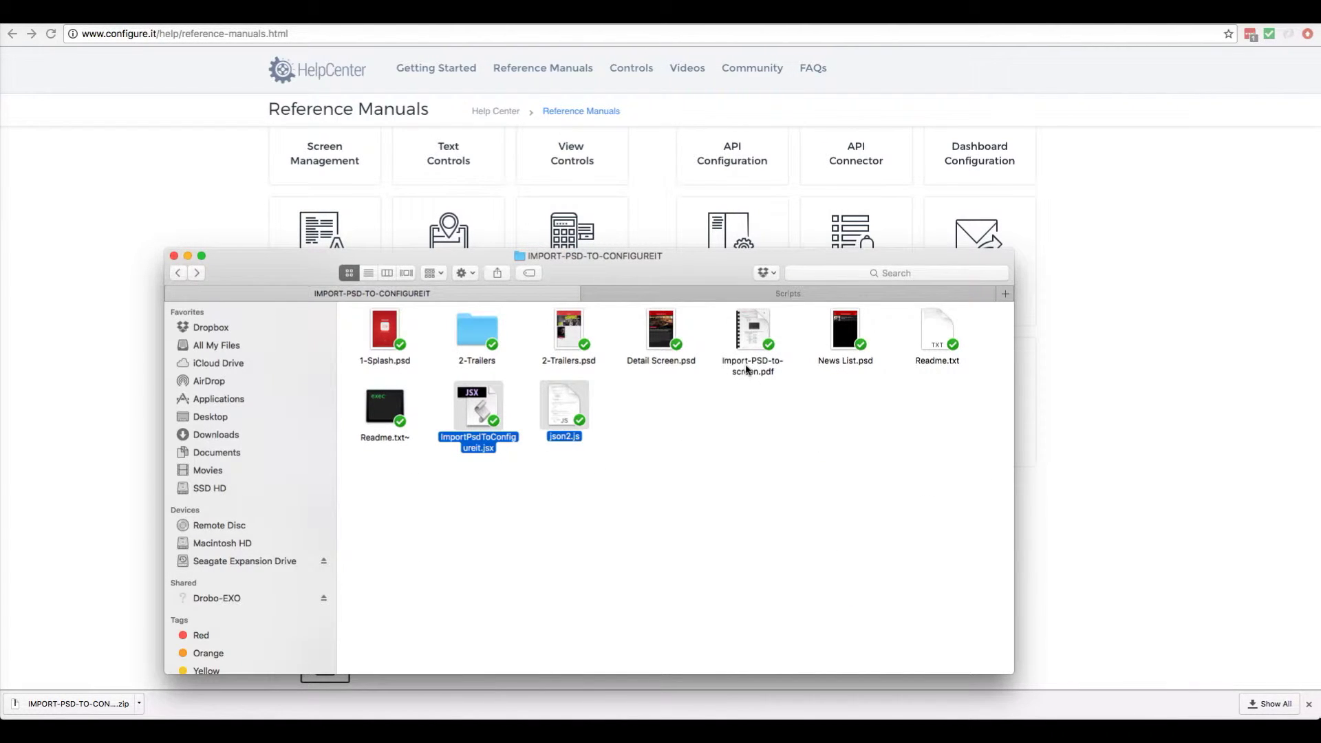
double_click(760, 350)
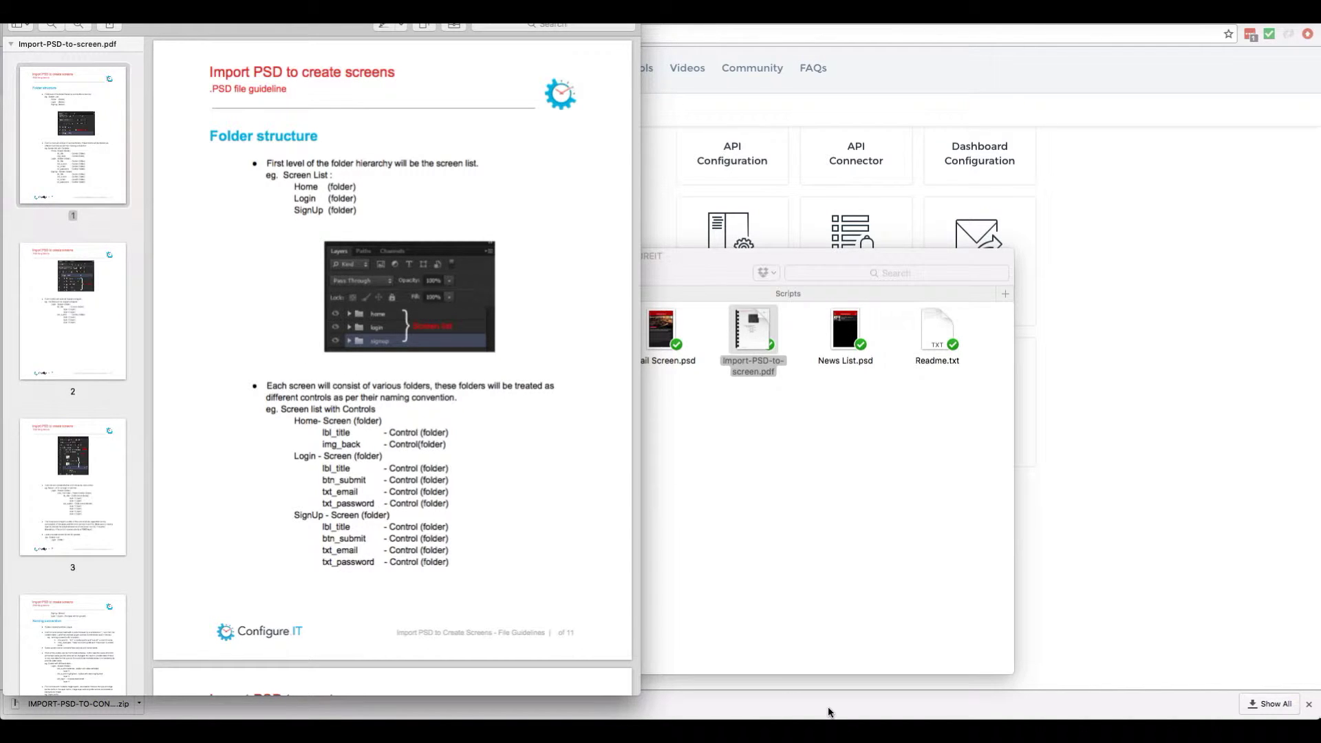
Step: Switch to Photoshop and collapse the navbar_main, phtogal_trailers and grdview_trailers groups in 2-Trailers.psd
mouse_move(952, 718)
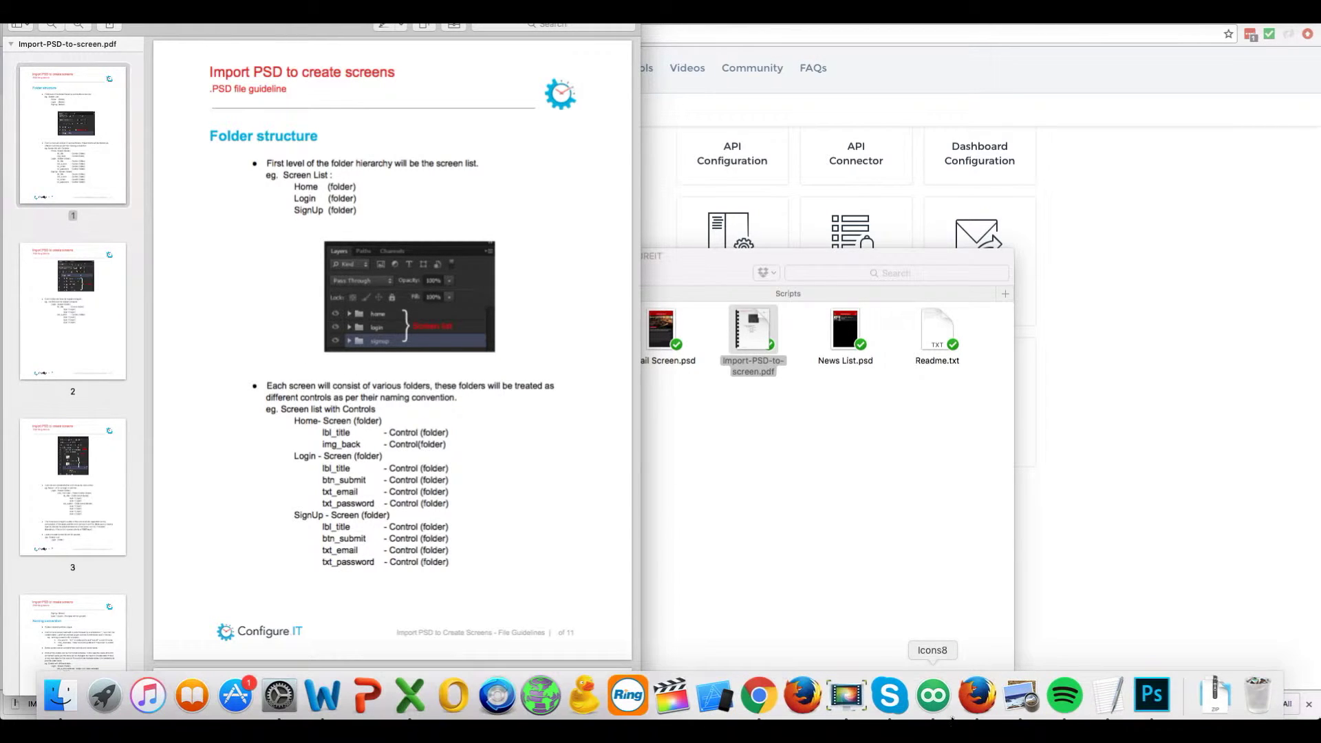
click(1151, 707)
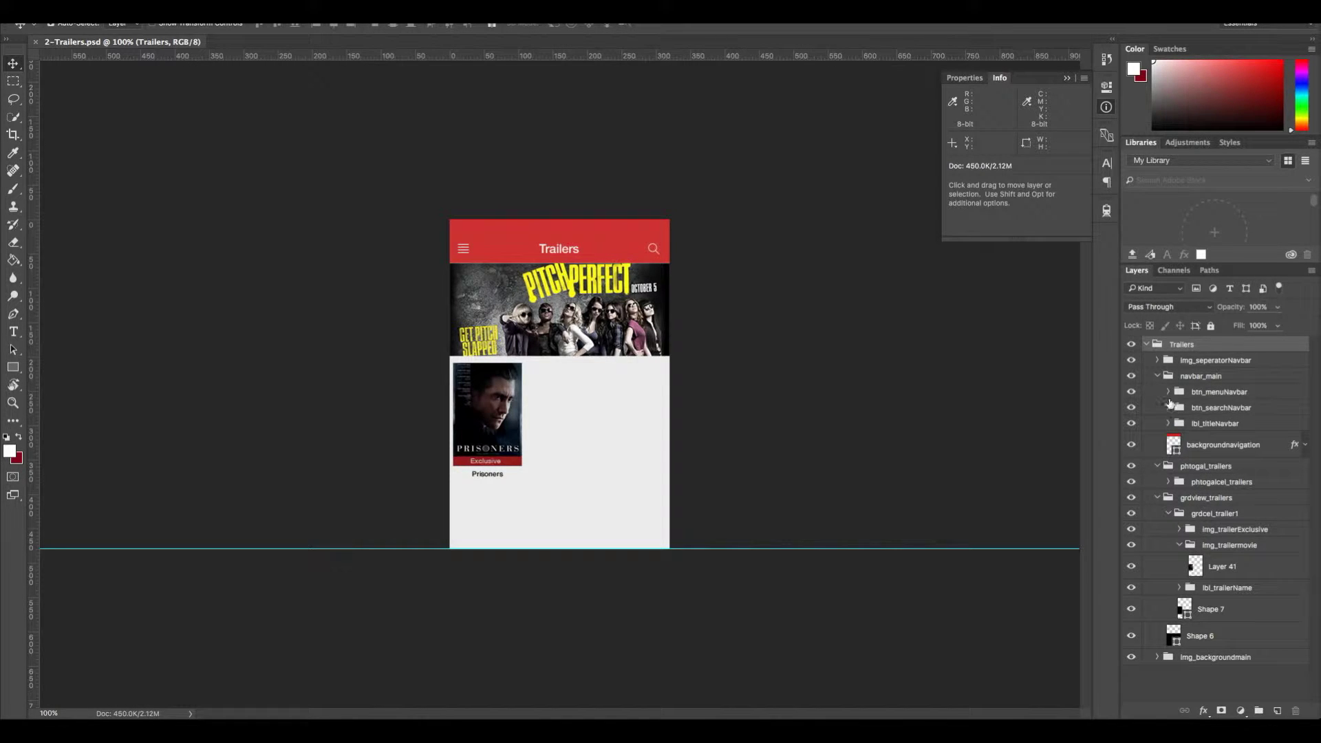
click(1157, 376)
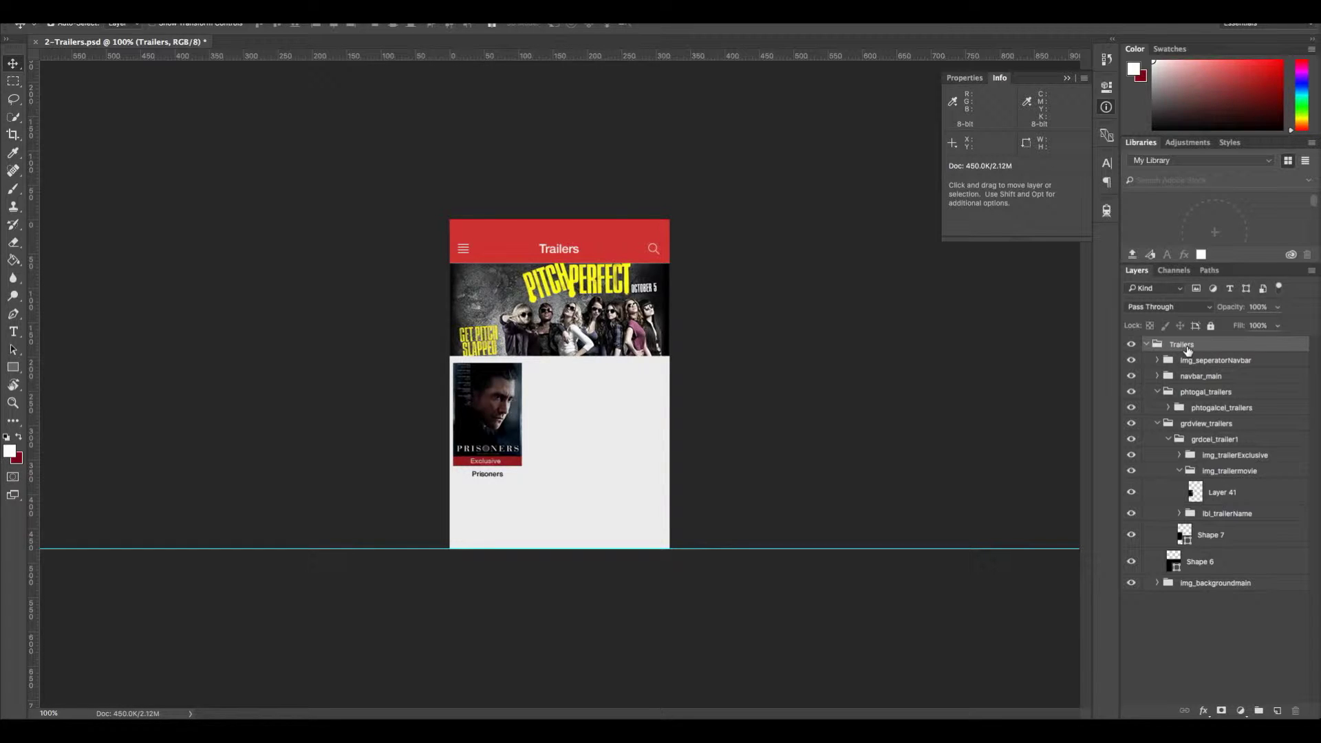
click(1158, 392)
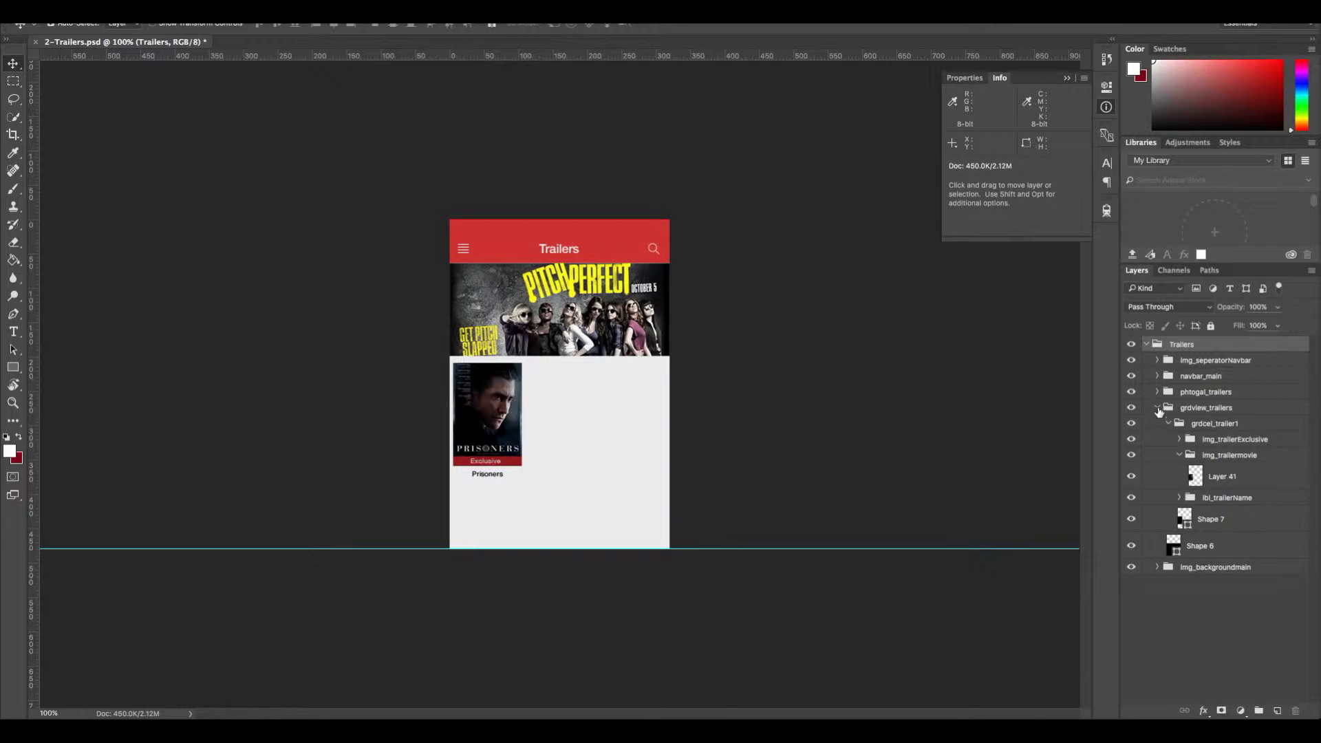
click(1157, 408)
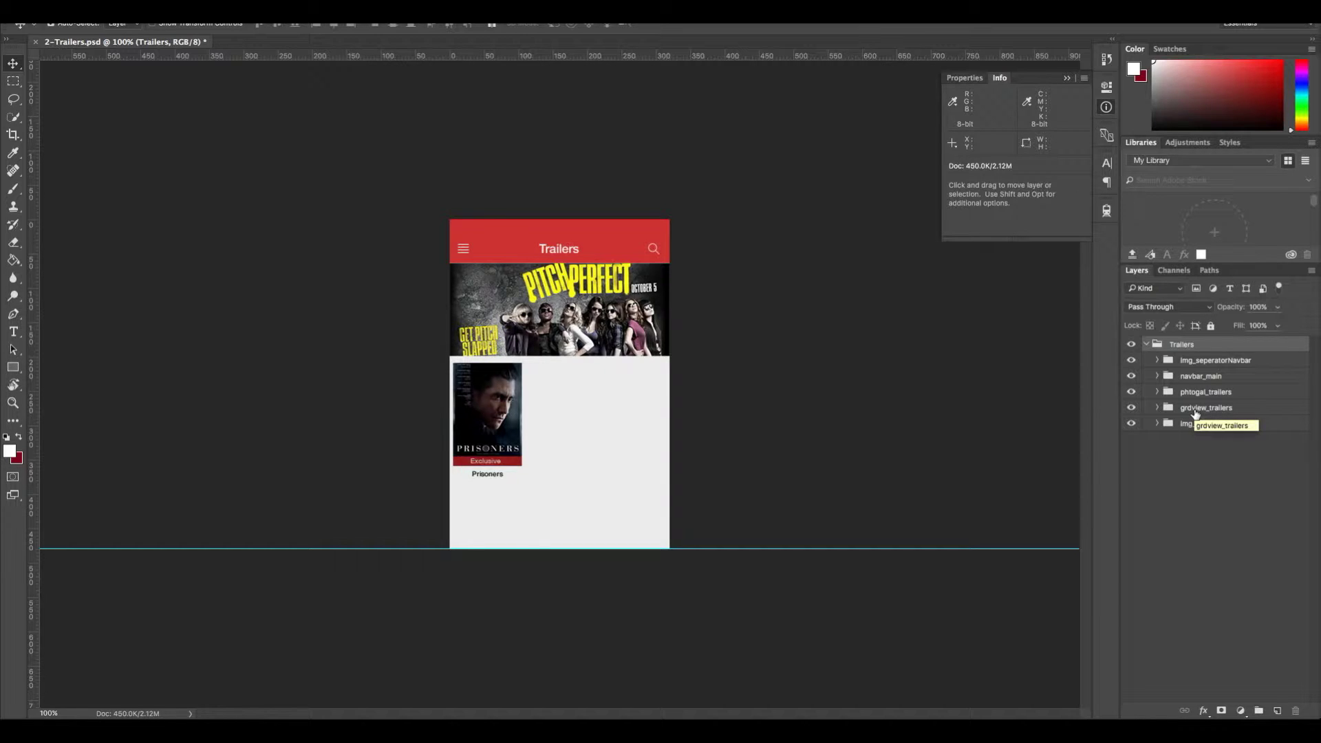
Step: Expand the img_seperatorNavbar group to examine its contents, and collapse it again
click(1156, 360)
click(1156, 361)
click(1157, 361)
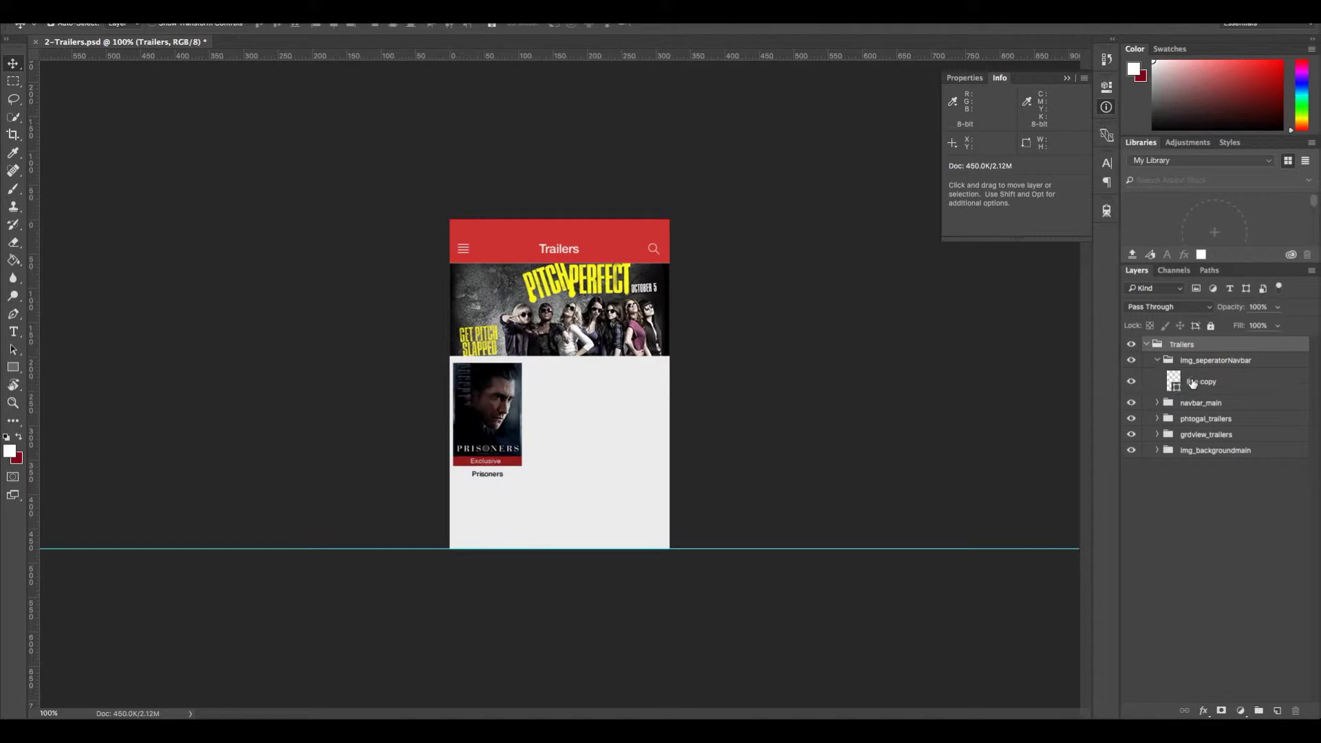
click(1157, 361)
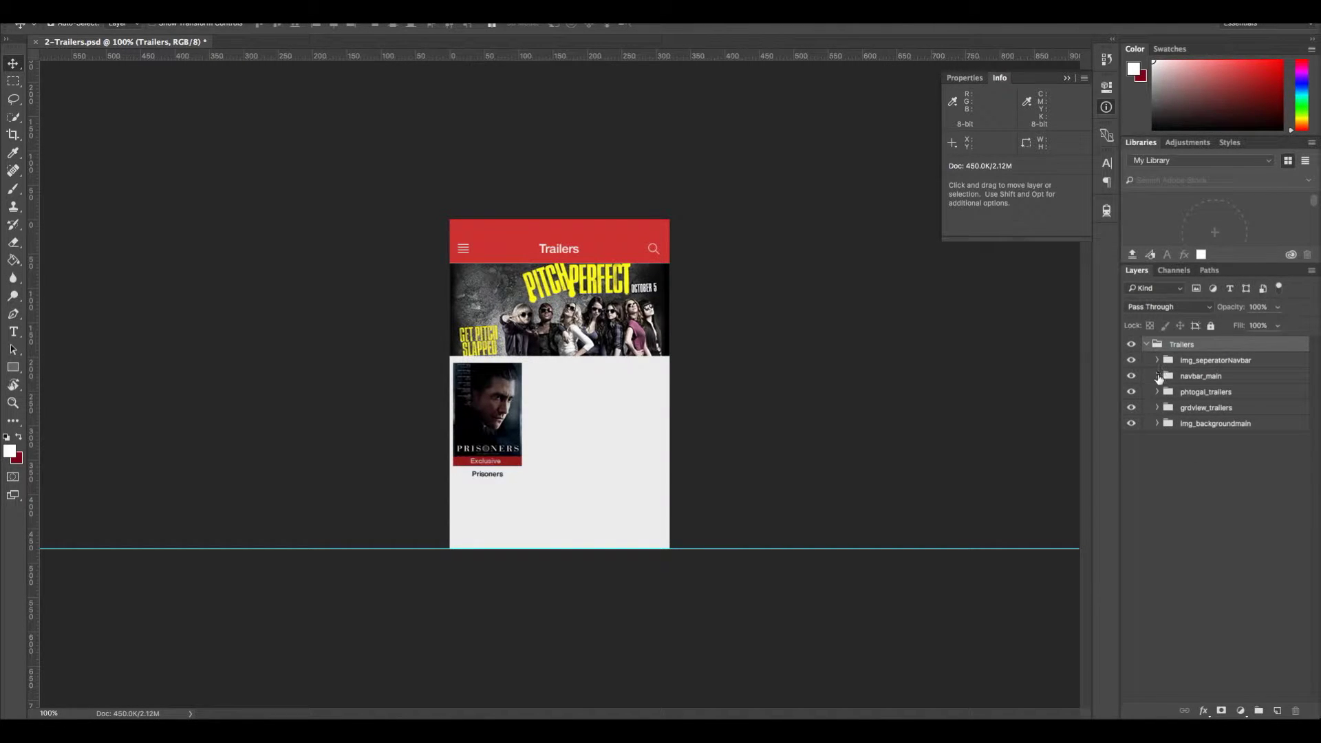
Step: Expand the navbar_main group and examine the layer inside its btn_menuNavbar subgroup
click(1157, 376)
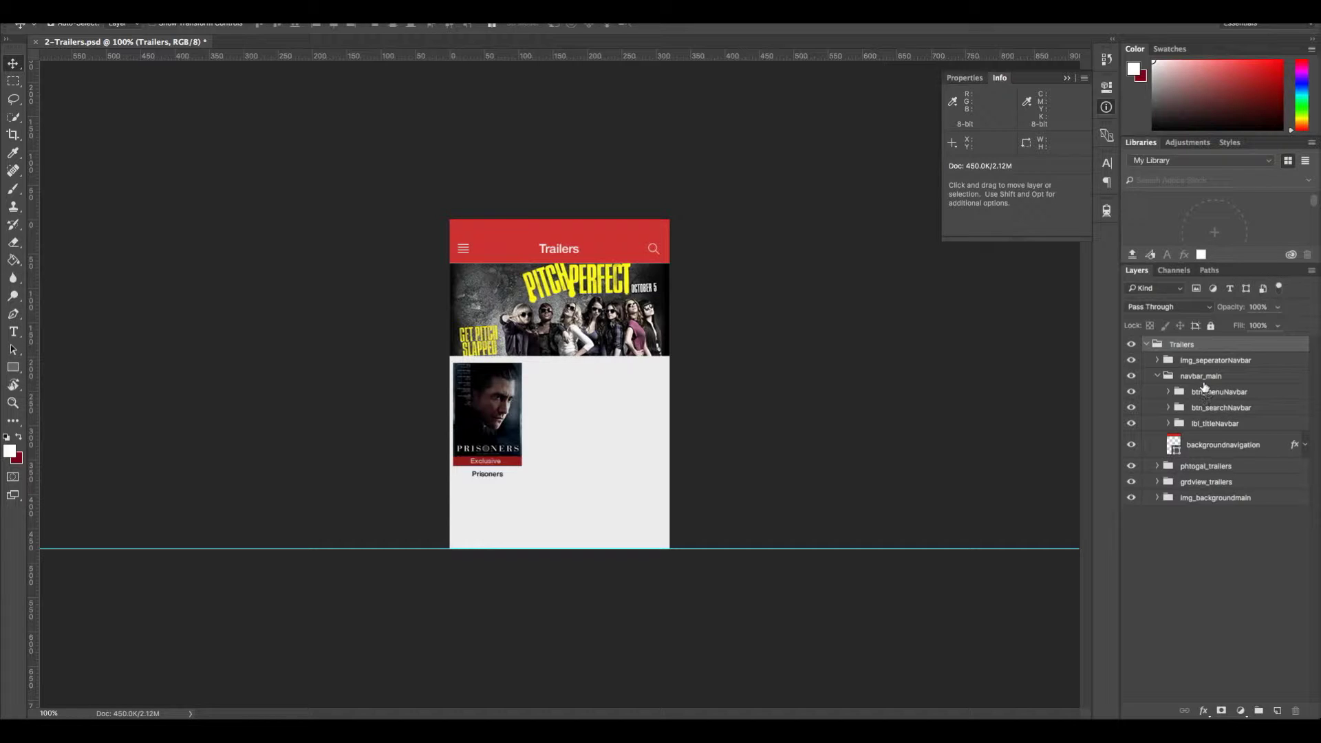
click(1168, 392)
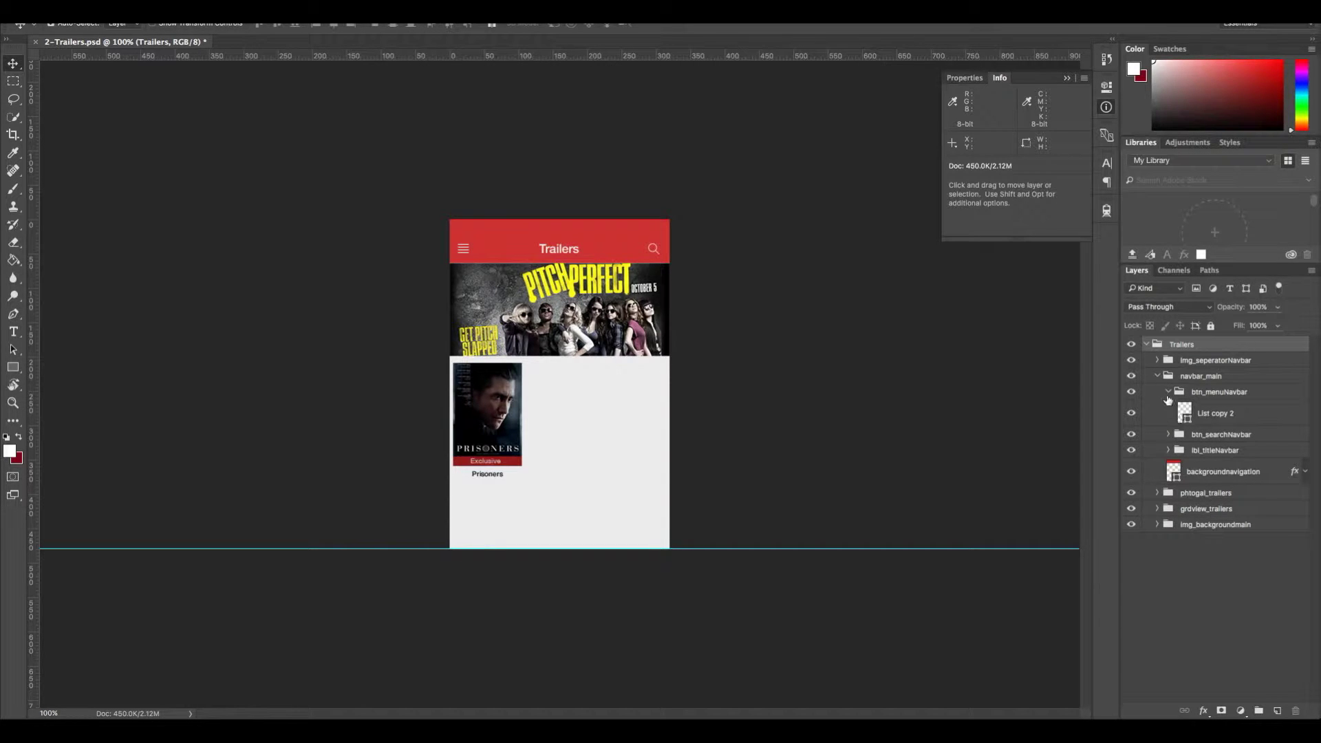
click(1168, 392)
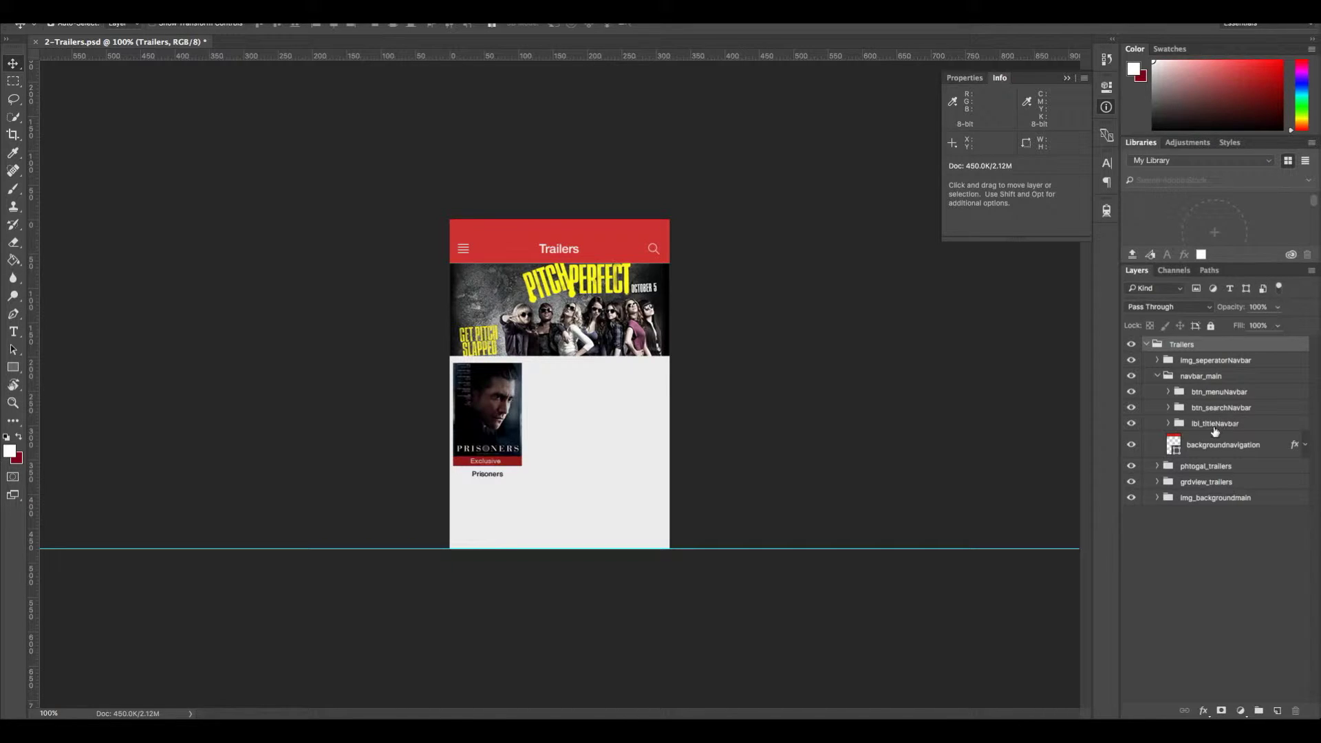
Step: Toggle the visibility of the menu button, search button and title label groups to identify them on the canvas
click(1131, 392)
click(1132, 394)
click(1131, 408)
click(1131, 424)
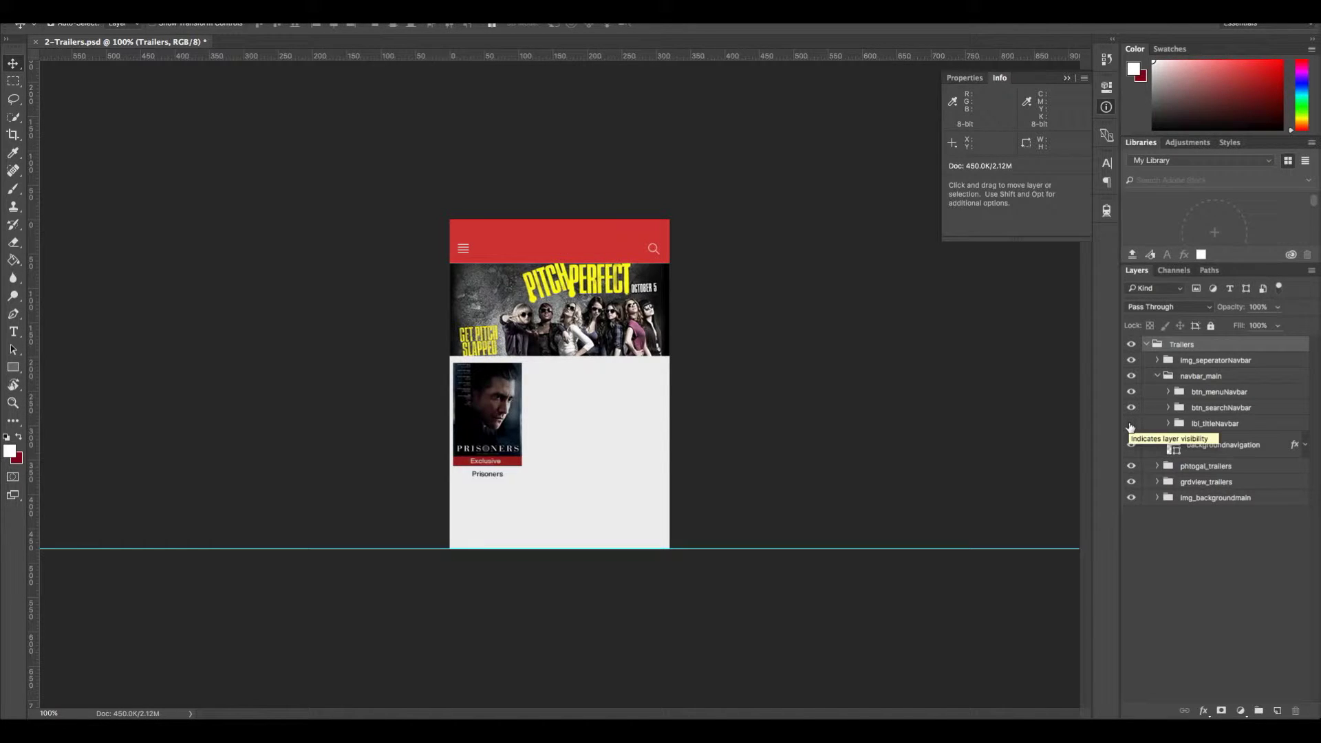
click(1130, 425)
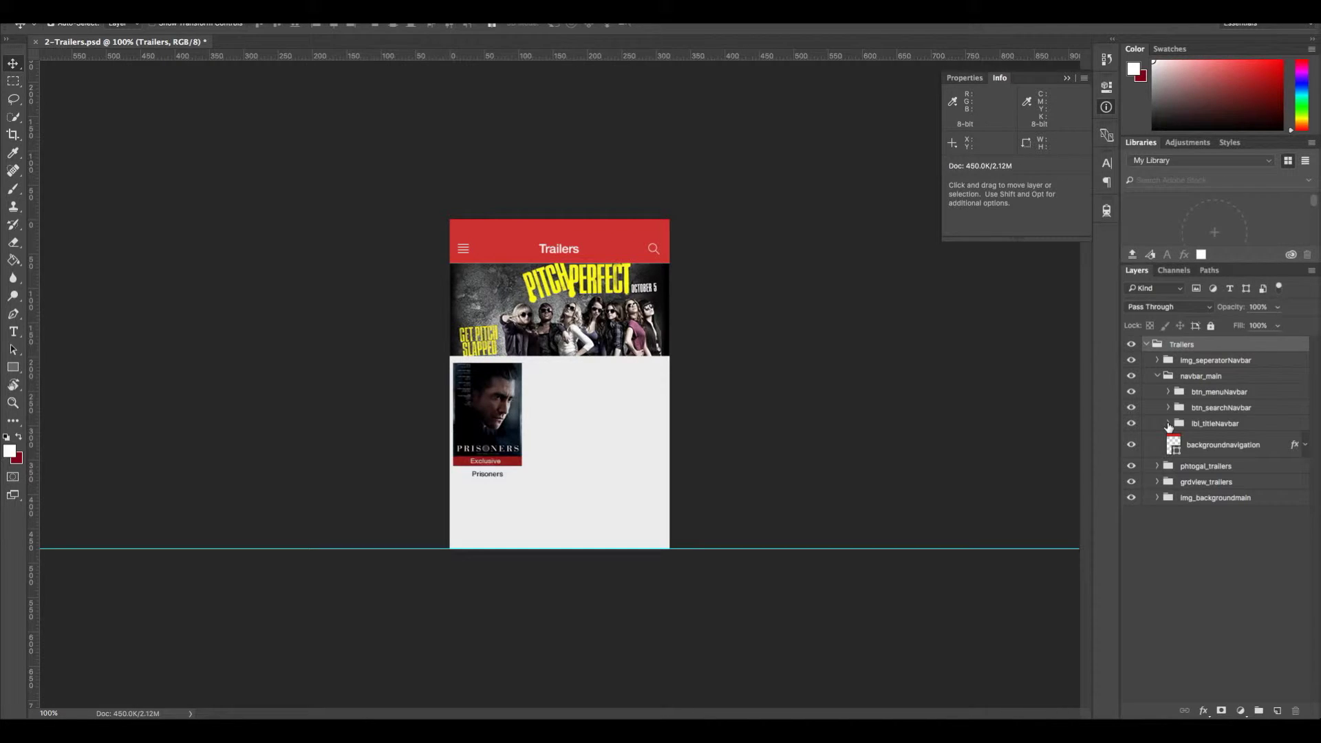
Step: Examine the layers inside the lbl_titleNavbar group, then collapse it and the navbar_main group
click(1168, 424)
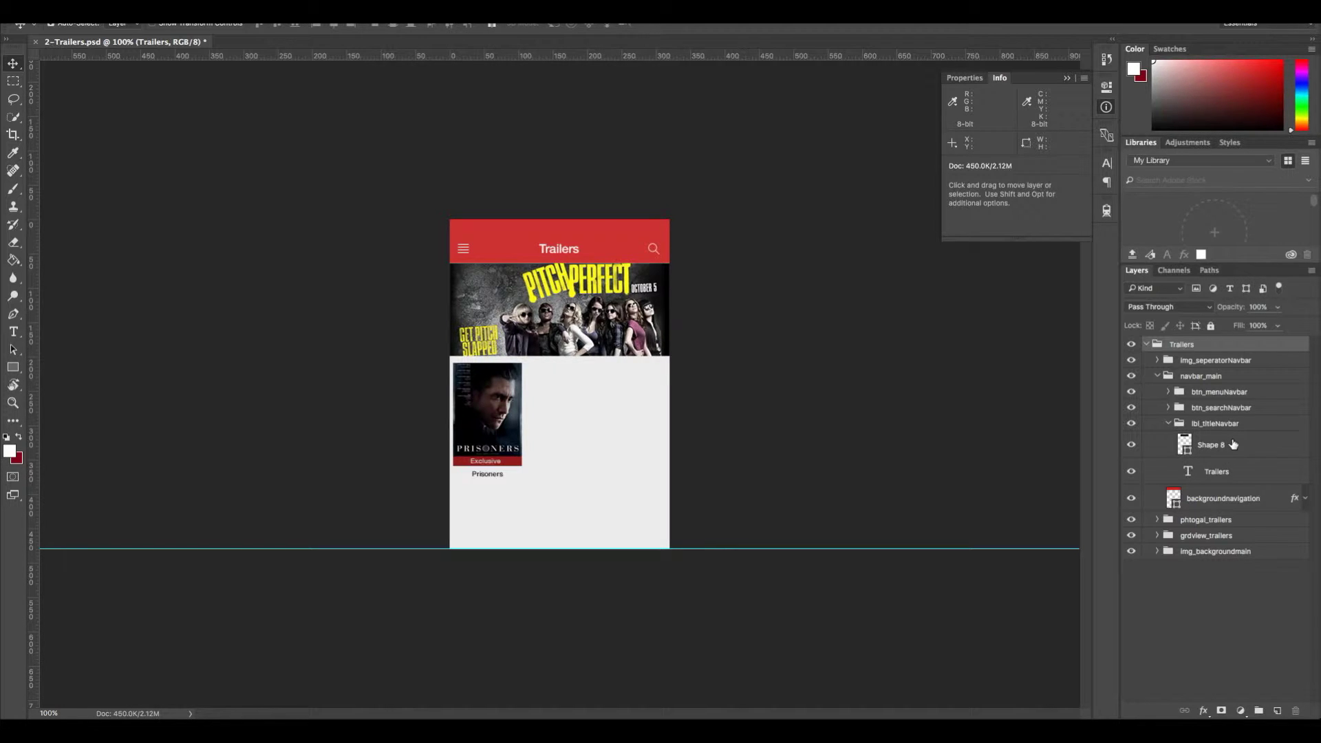
click(1167, 423)
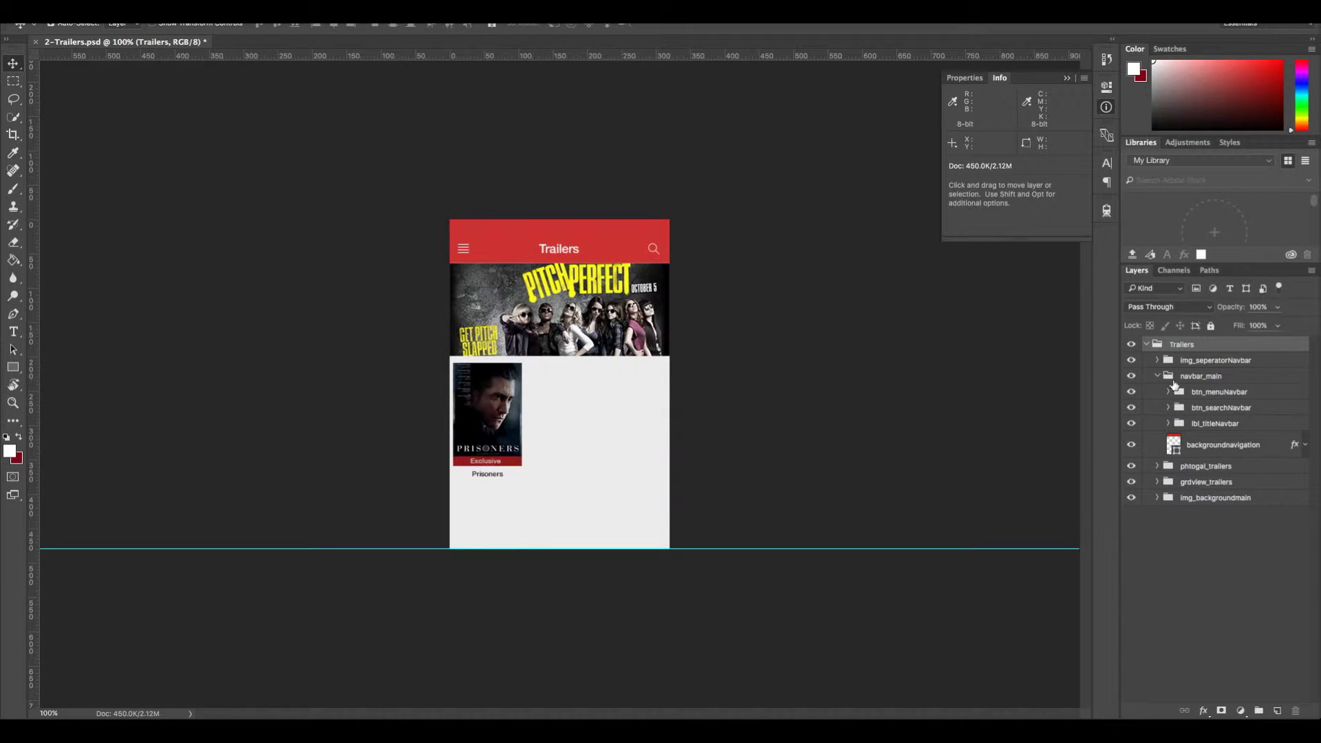
click(1157, 375)
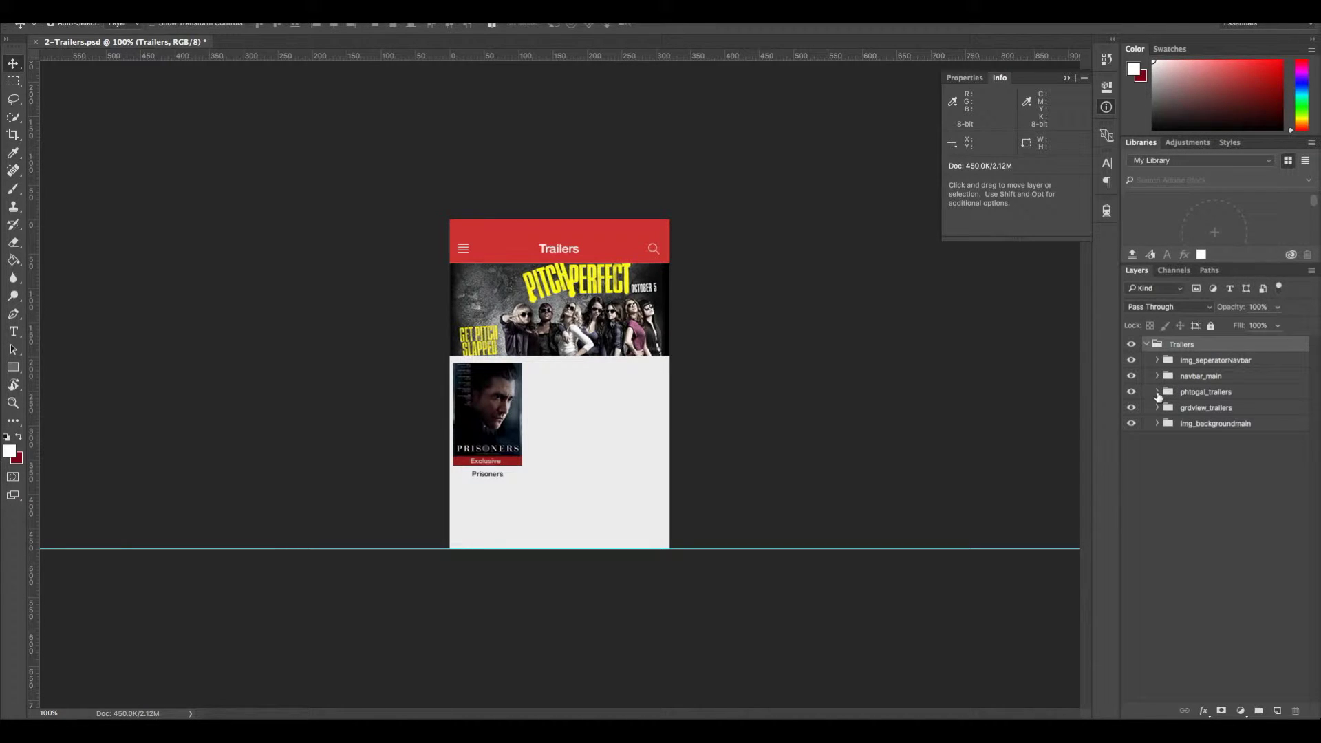
Step: Examine the phtogal_trailers group by toggling its visibility and expanding its nested cell and image groups, then collapse it
click(1157, 392)
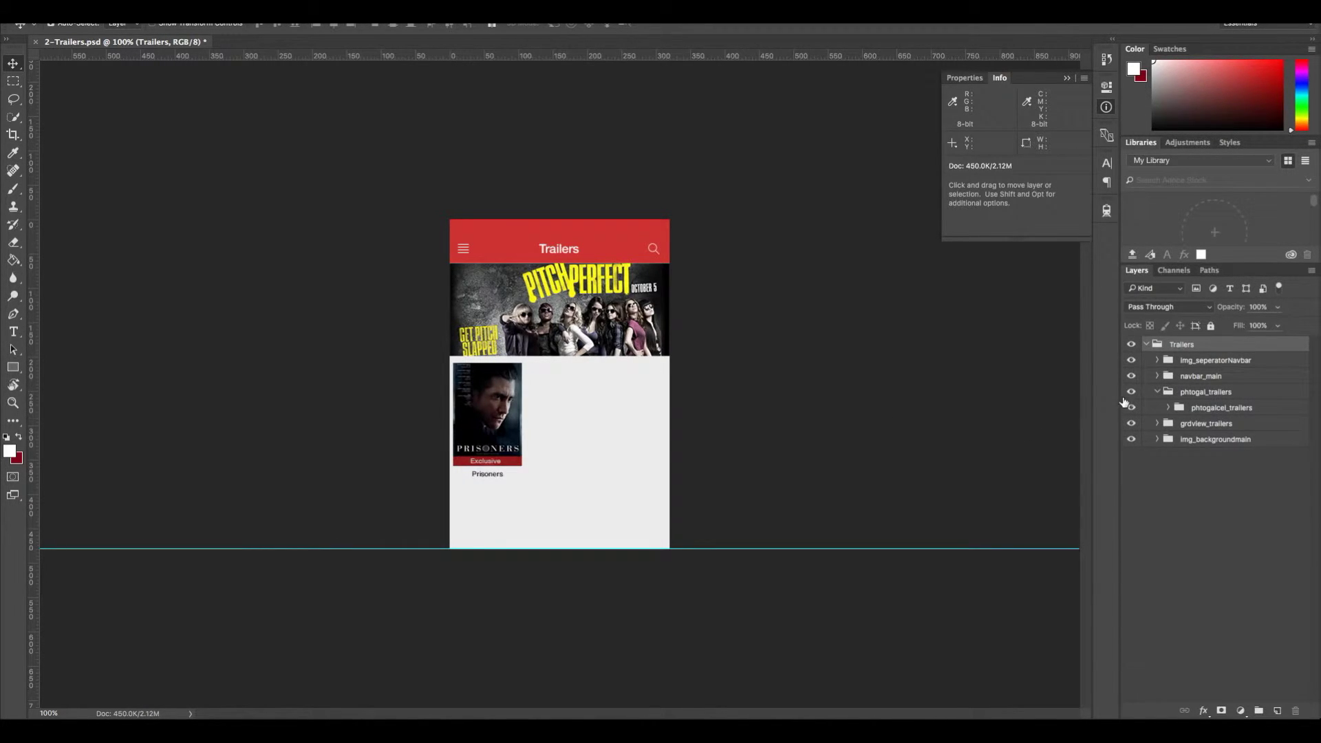
click(1131, 392)
click(1131, 392)
click(1168, 409)
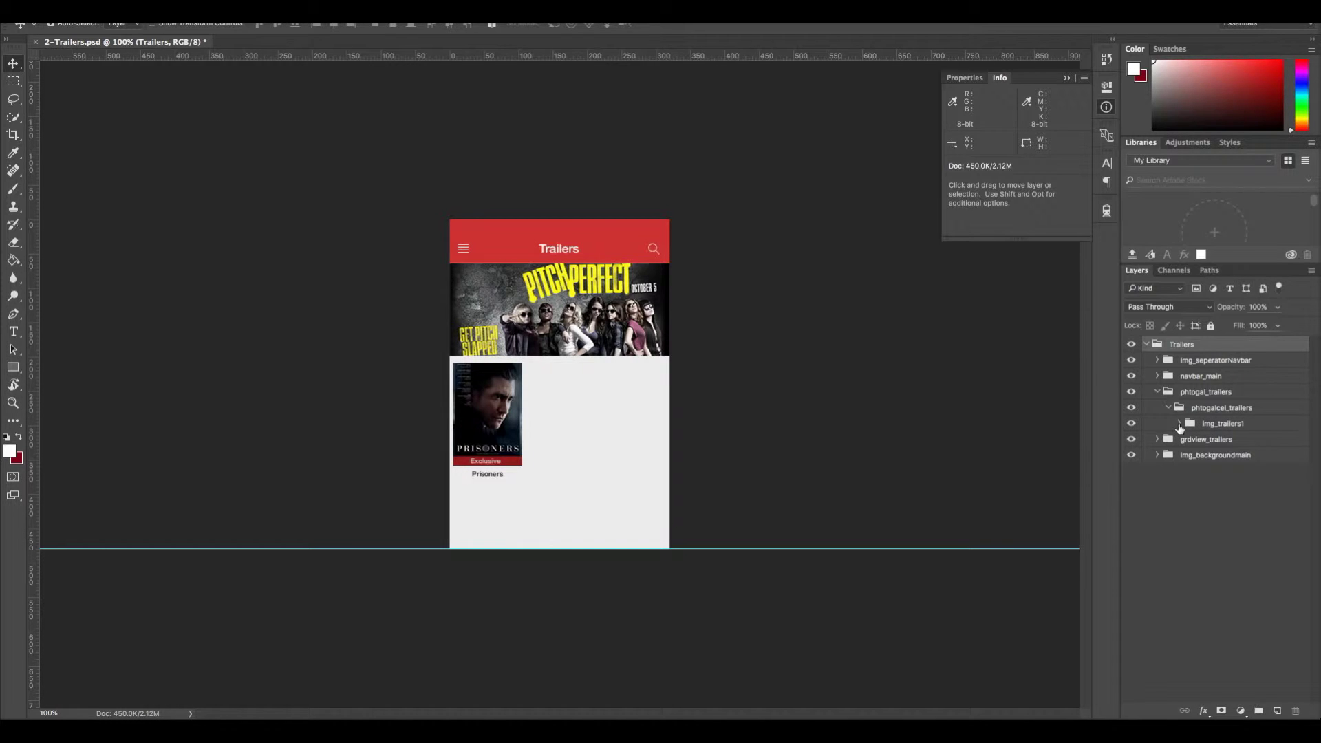
click(1179, 424)
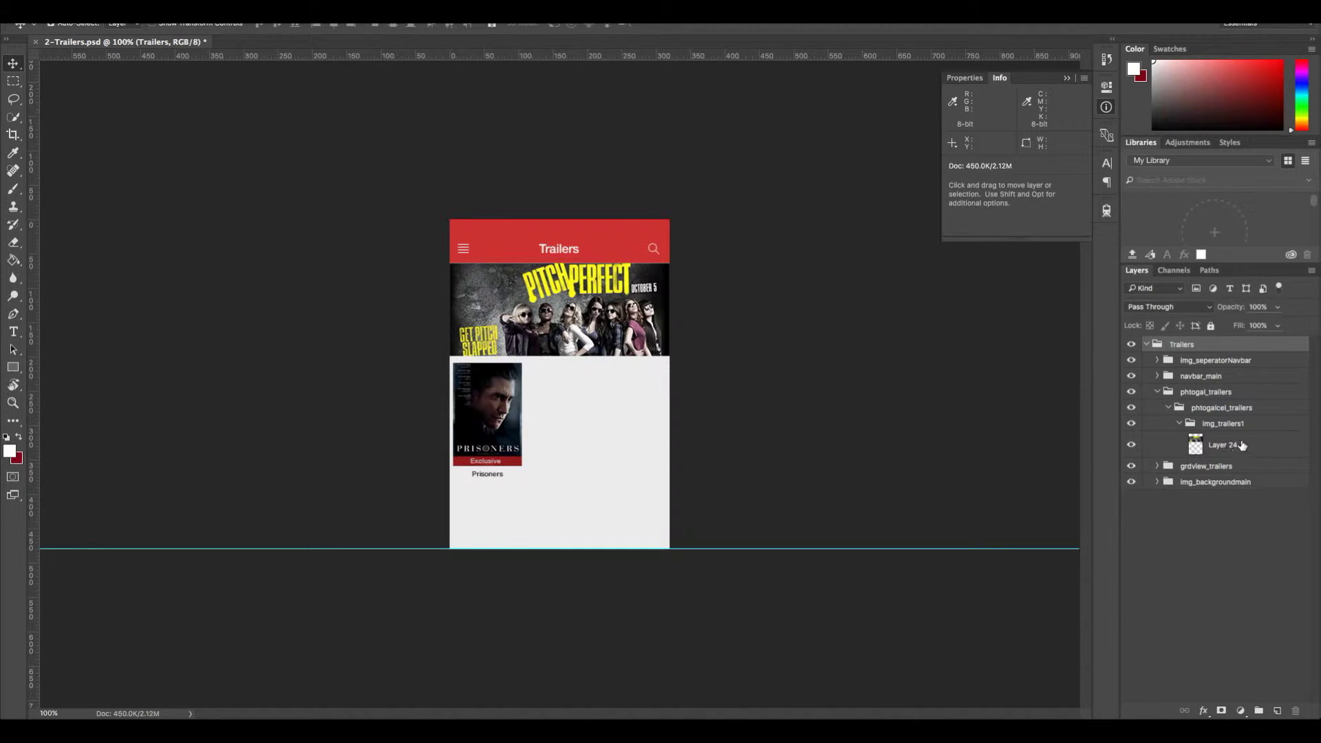
click(1181, 425)
click(1158, 392)
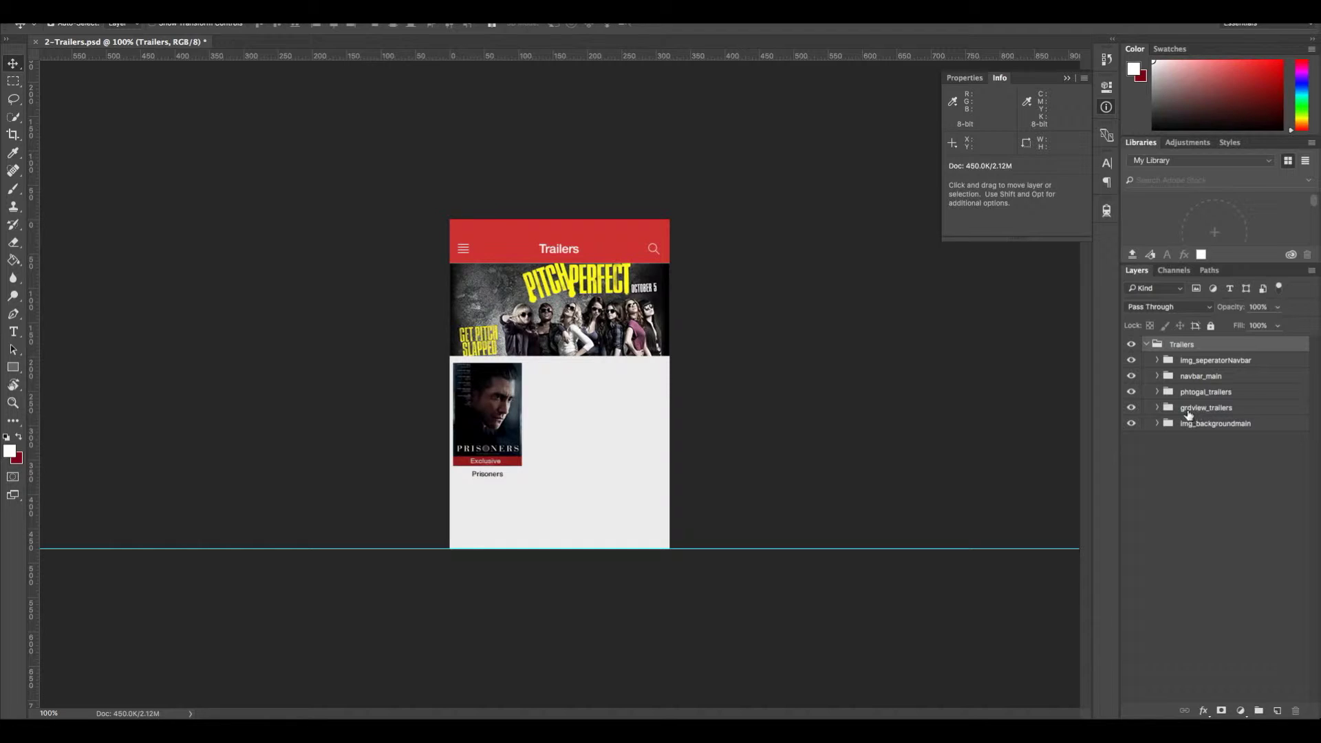
Step: Toggle the grdview_trailers group's visibility, expand it and examine the structure of its grdcel_trailer1 cell, collapsing the img_trailermovie subgroup
click(1132, 408)
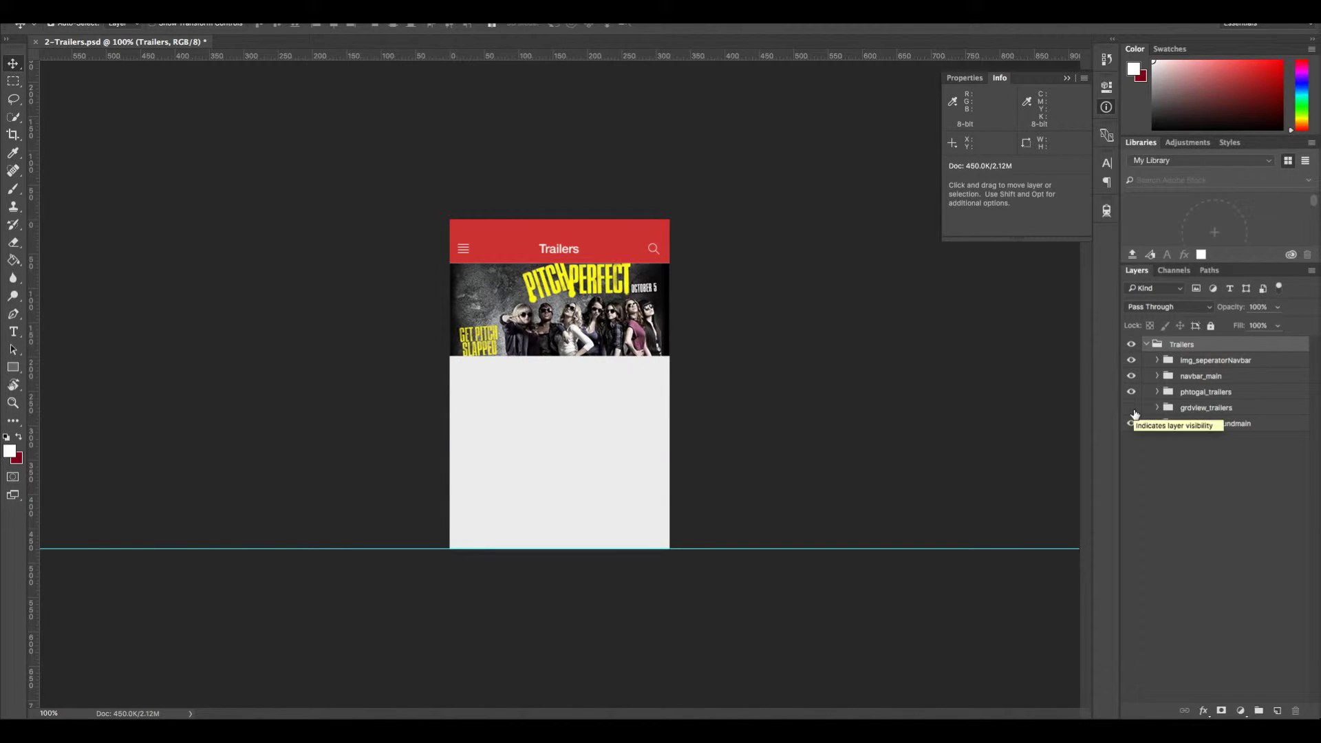
click(1133, 410)
click(1157, 409)
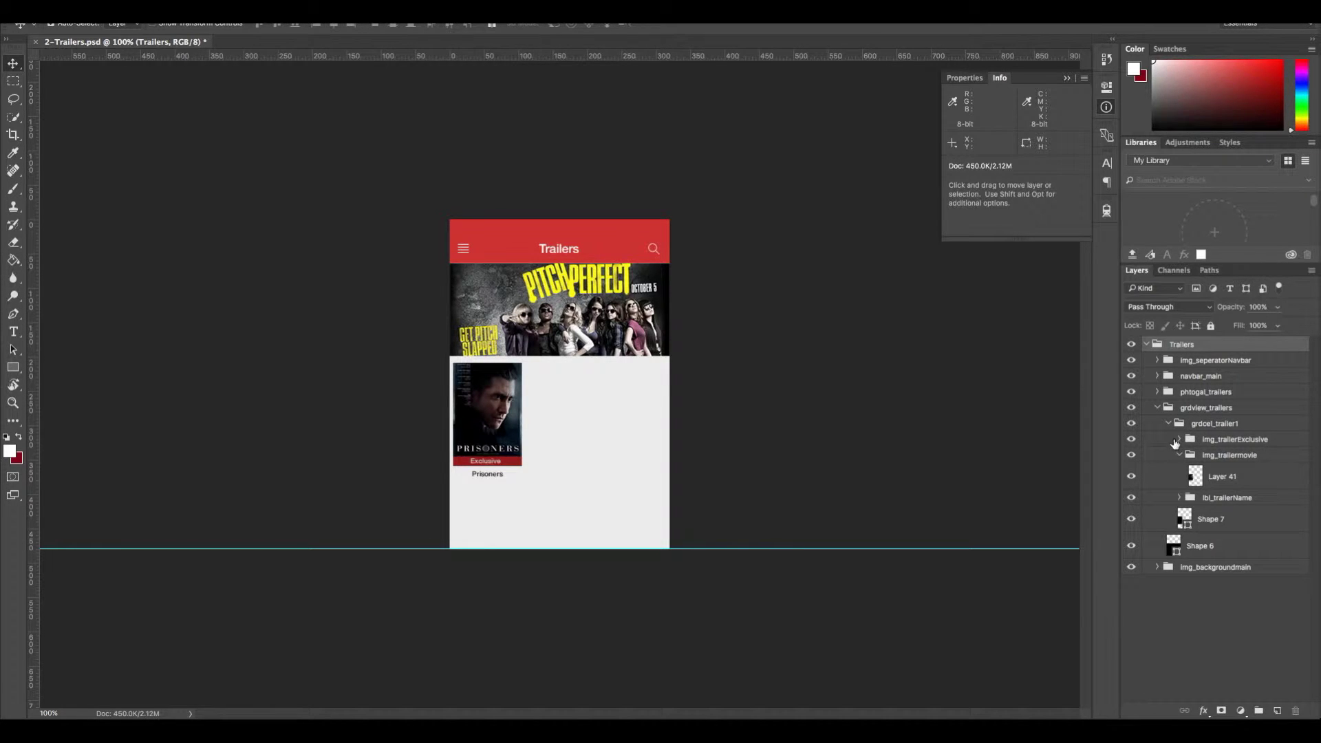
click(1169, 423)
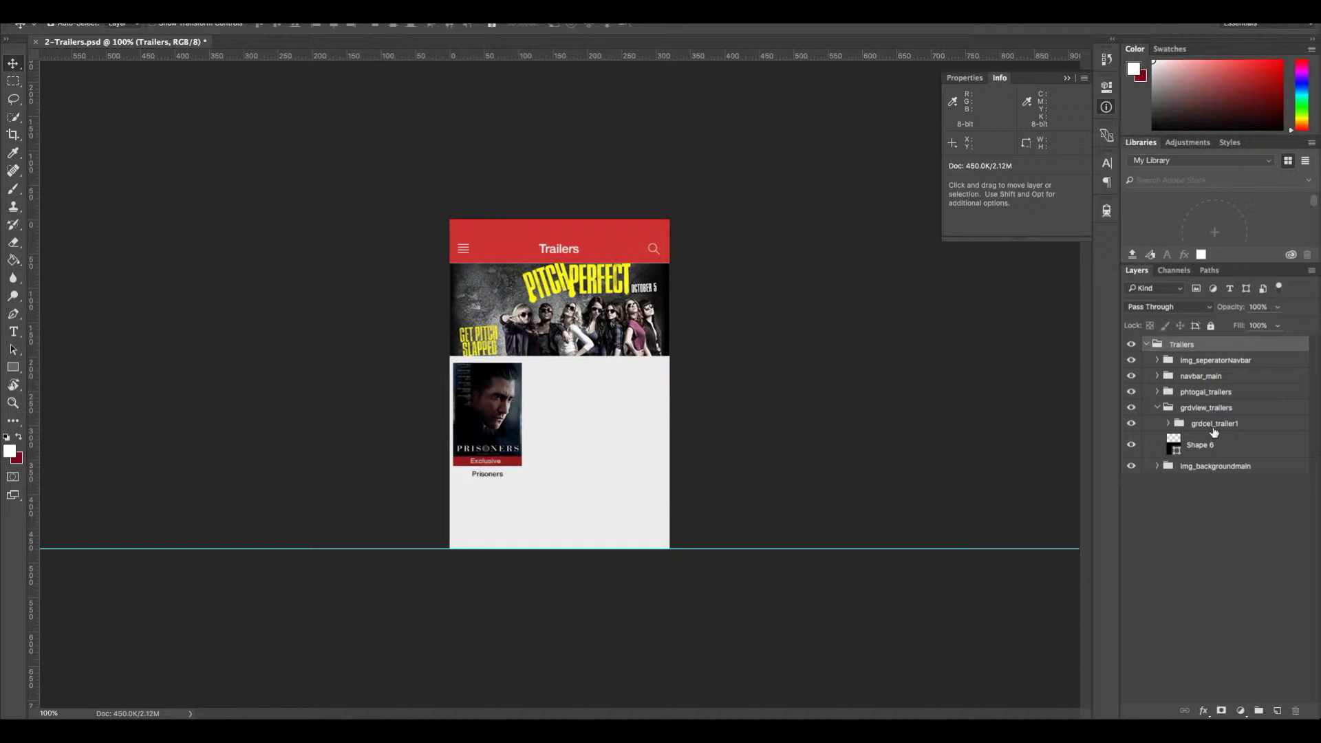
click(1167, 424)
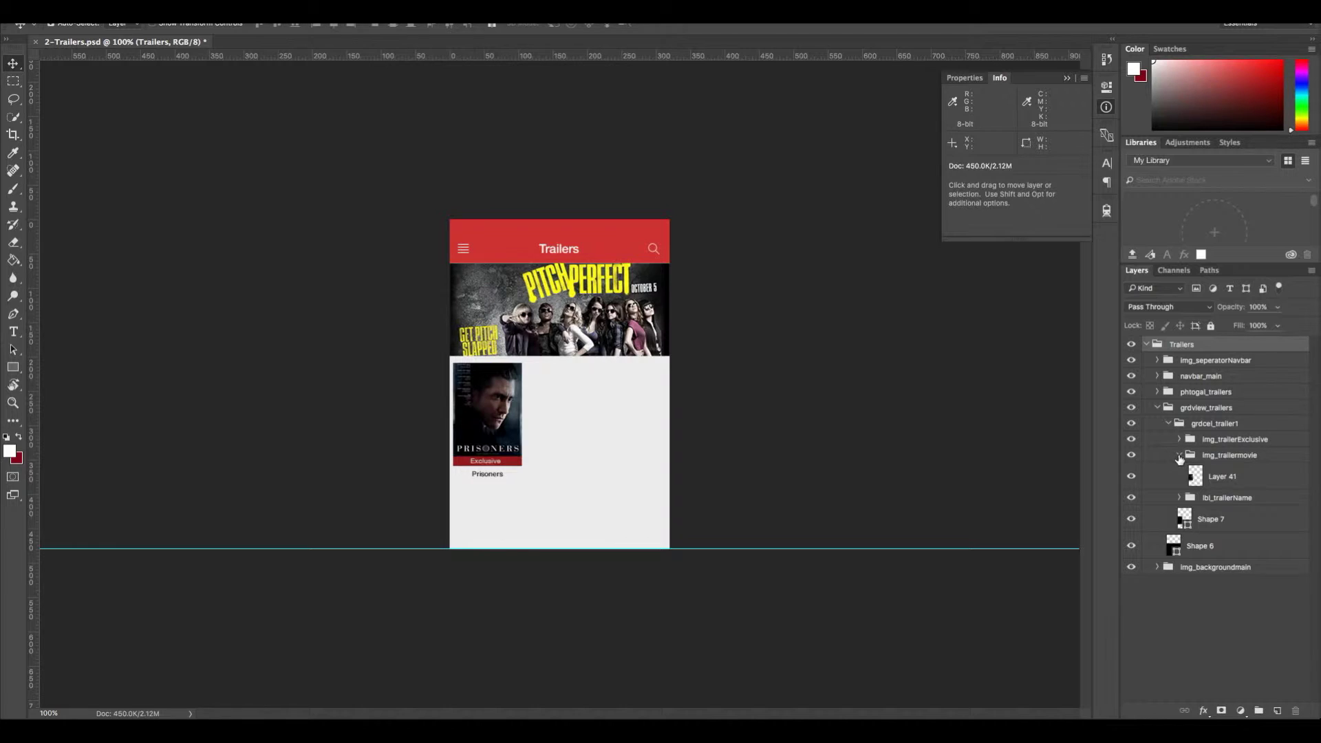
click(1179, 455)
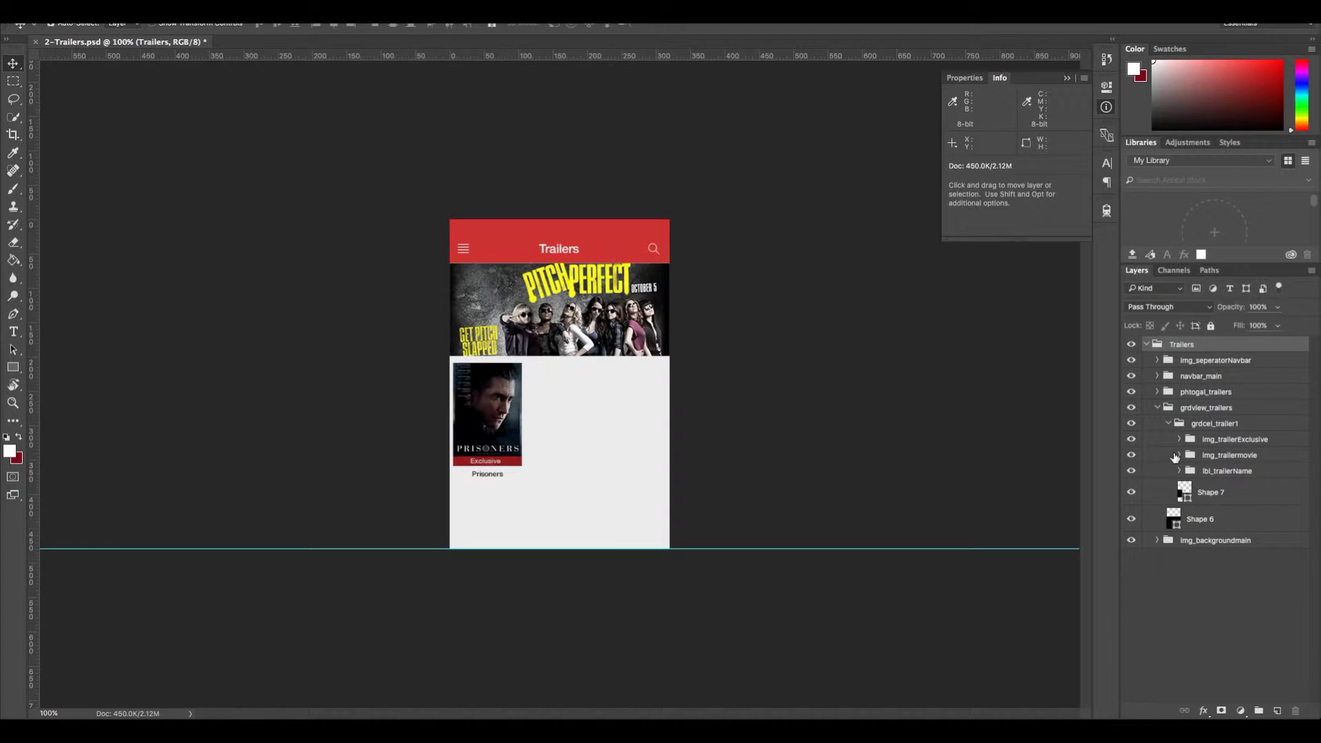
Step: Identify img_trailerExclusive, img_trailermovie and lbl_trailerName on the canvas by toggling their visibility and selecting each group
click(1131, 440)
click(1131, 440)
click(1132, 457)
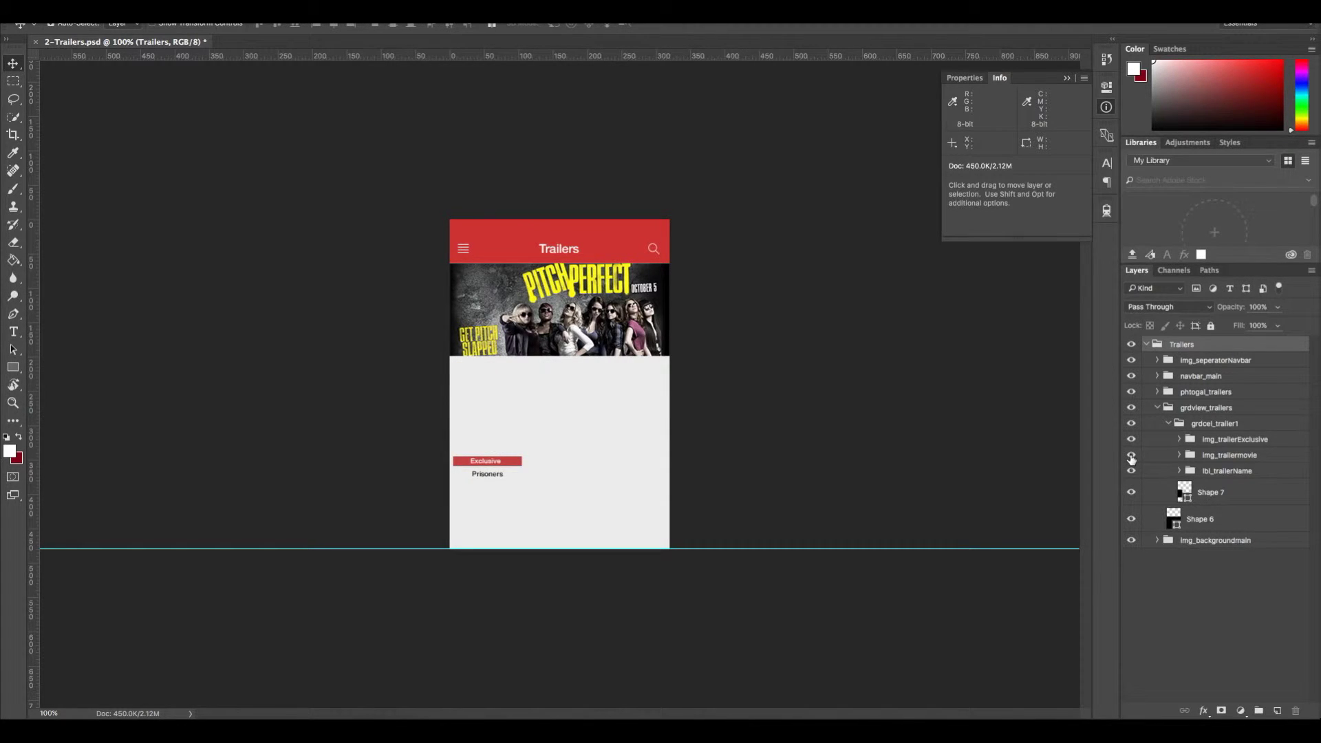
click(1132, 457)
click(1131, 472)
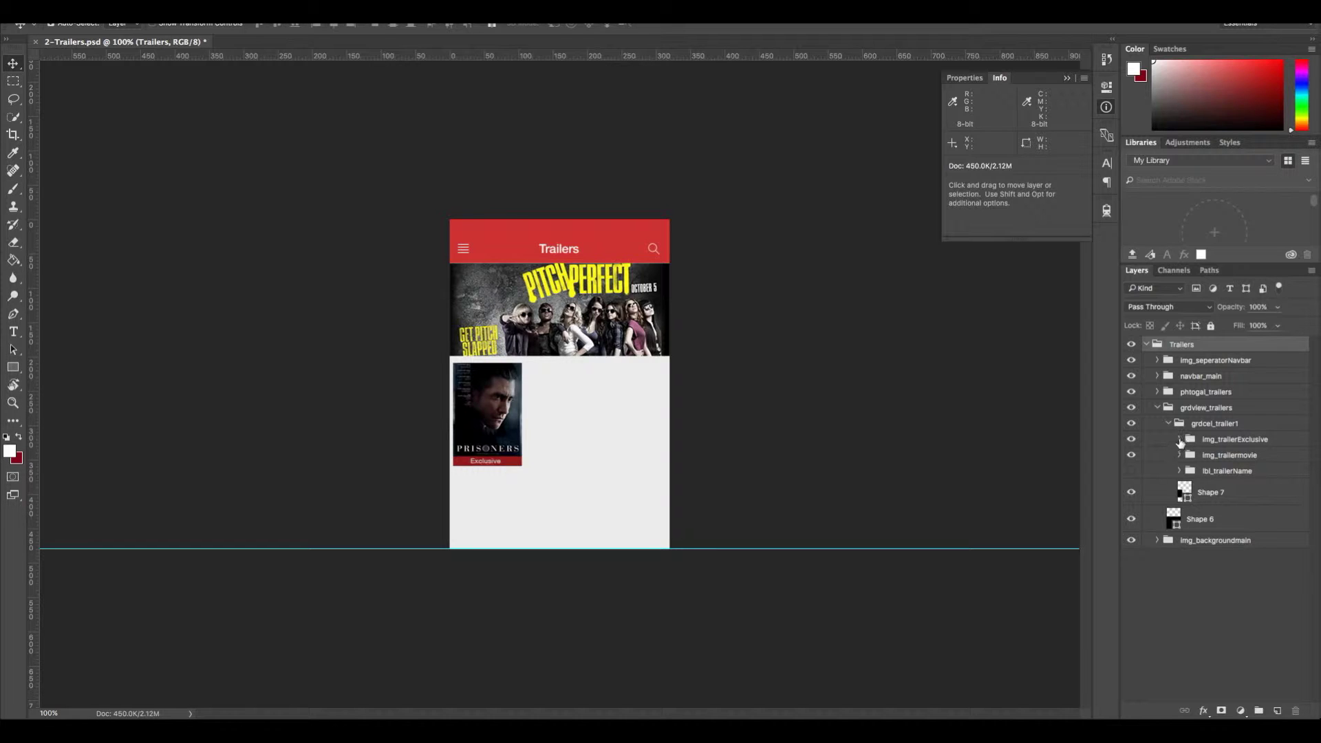
click(1226, 441)
click(1226, 456)
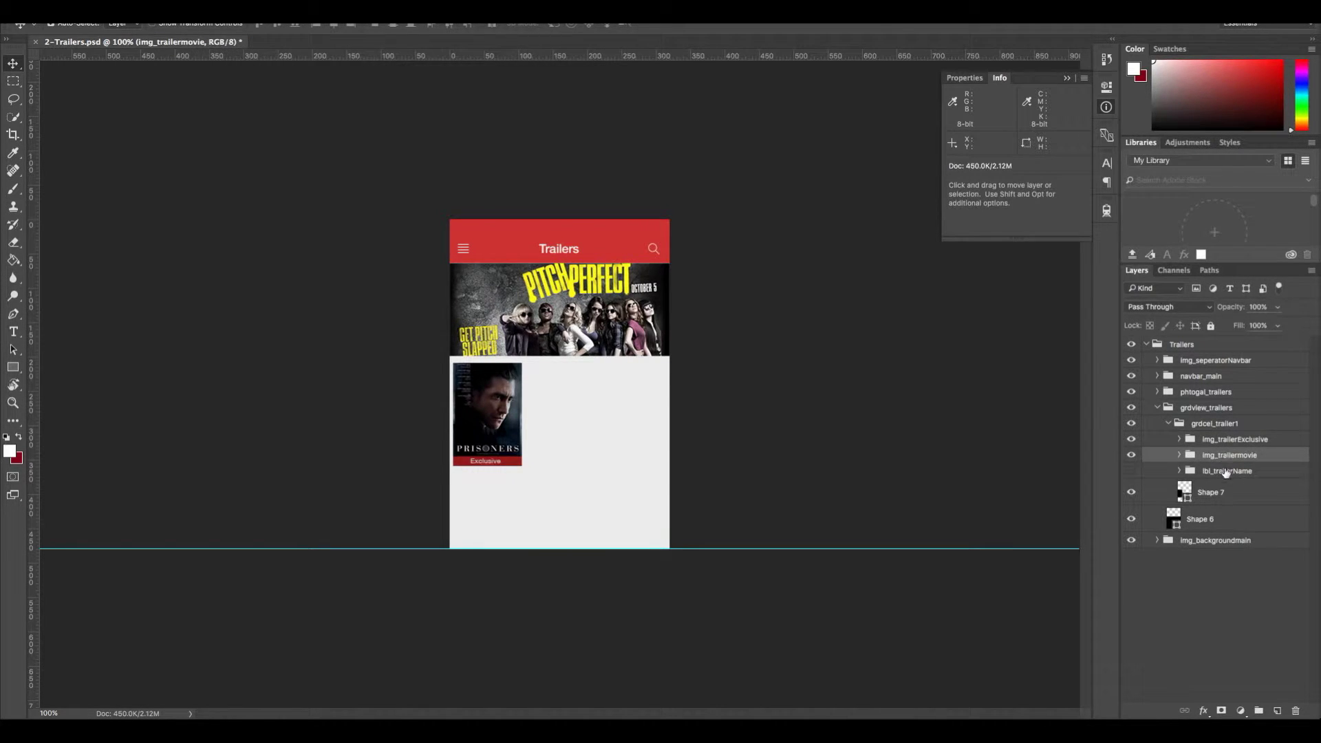
click(1223, 470)
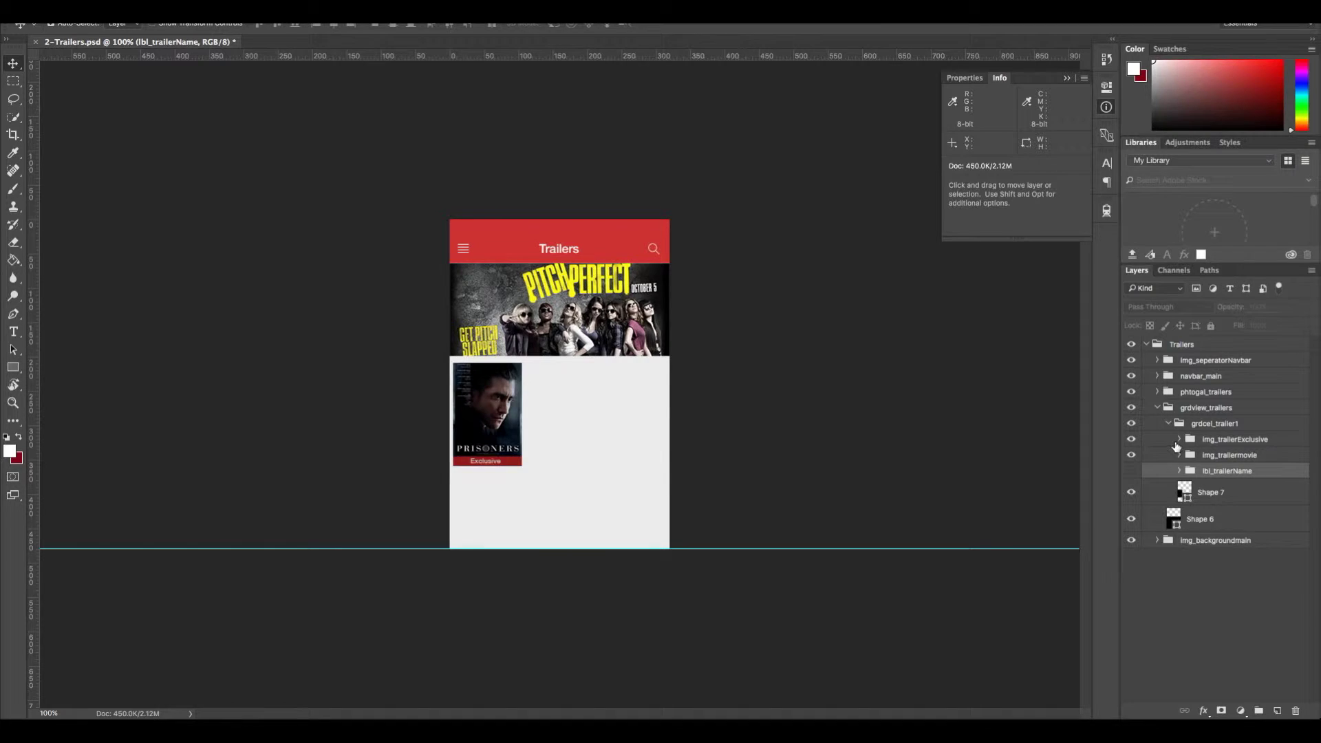
Step: Examine the layers inside the img_trailerExclusive and img_trailermovie groups, collapsing each one again
click(1179, 440)
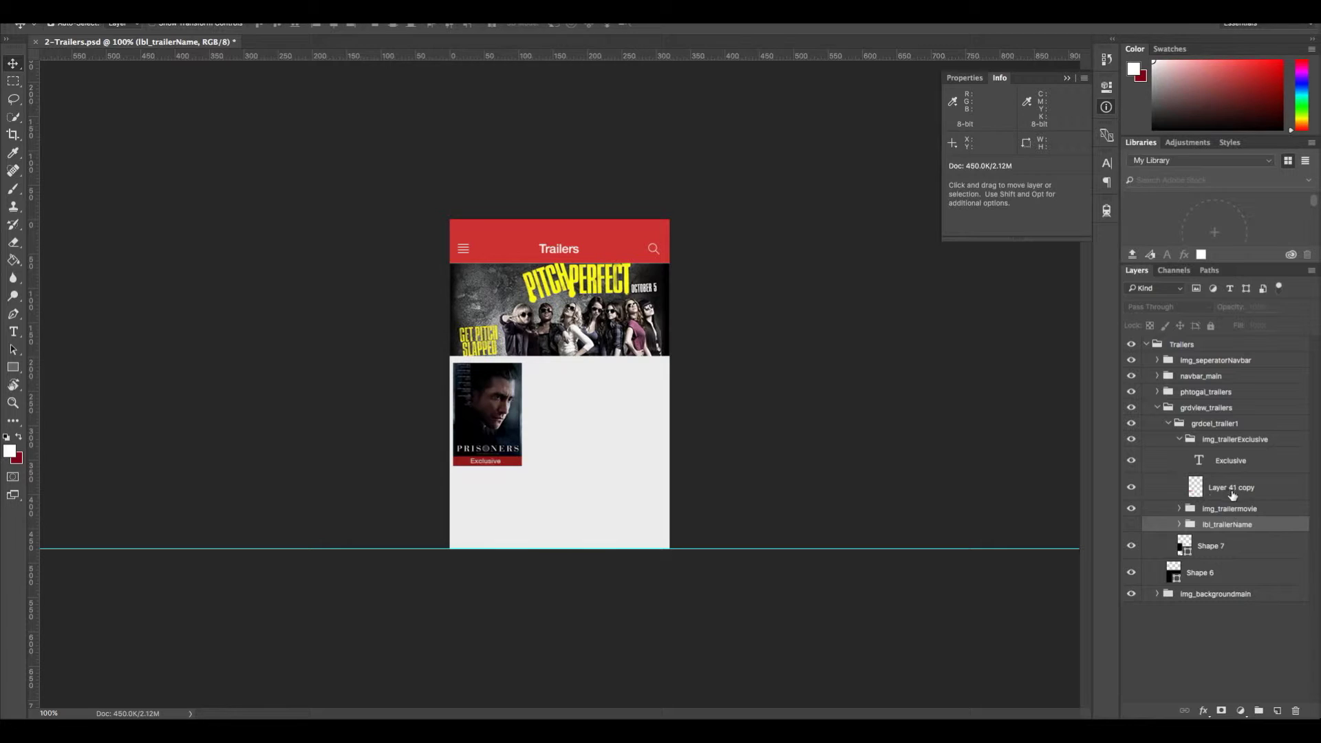
click(1180, 440)
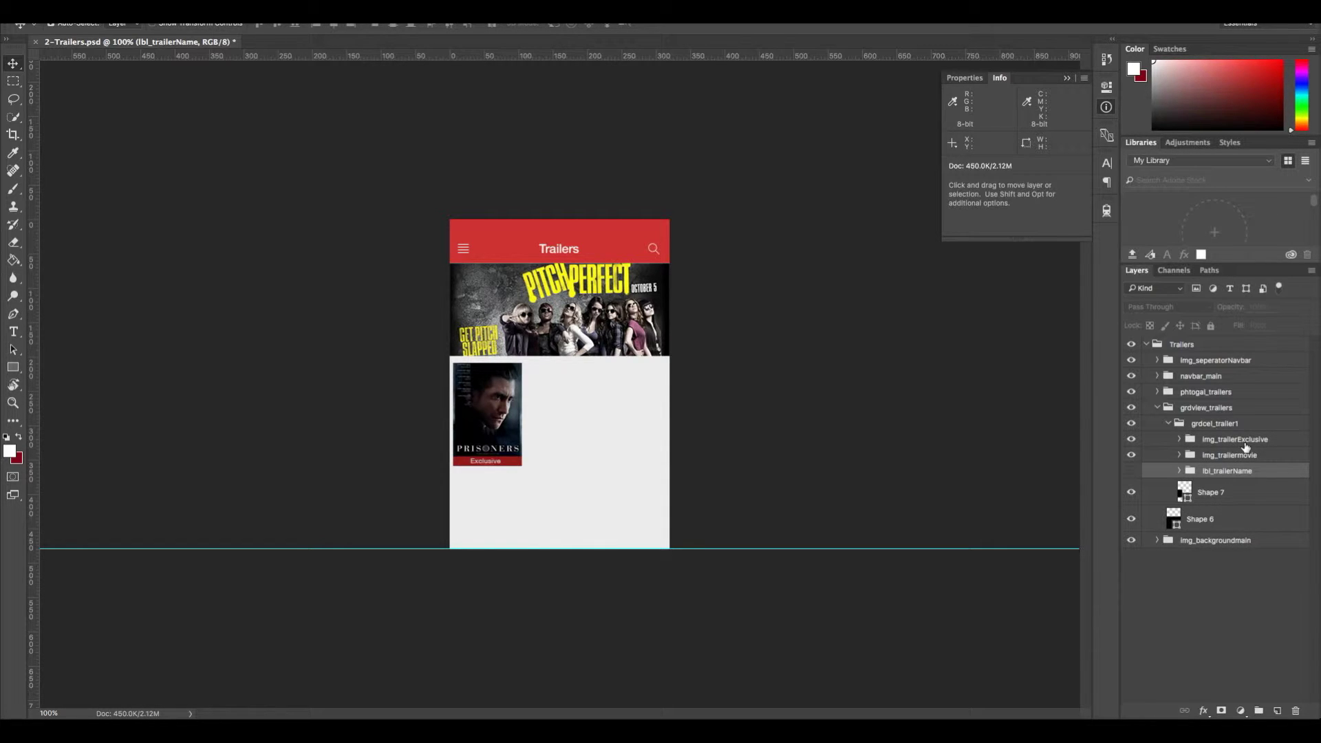
click(1180, 455)
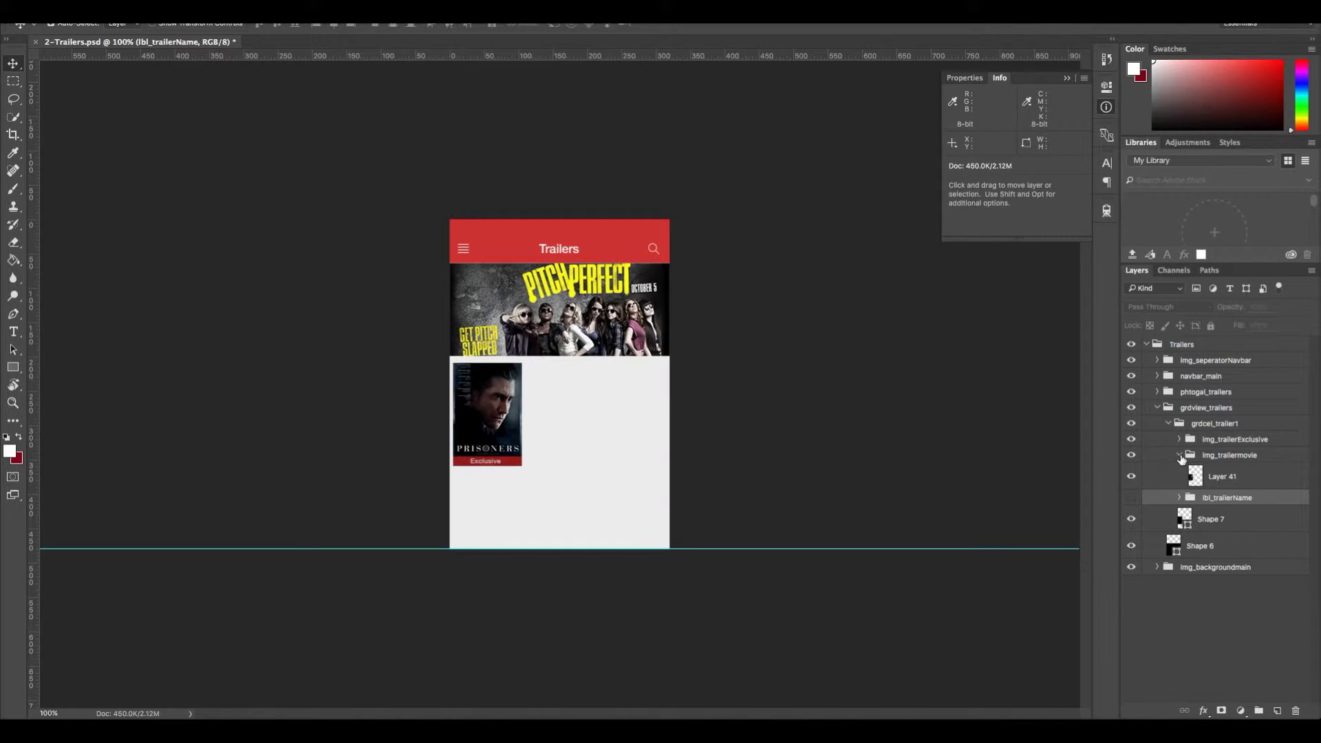
click(1180, 457)
Step: Turn the lbl_trailerName group visible again and examine its shape and text layers, then collapse it
click(1134, 472)
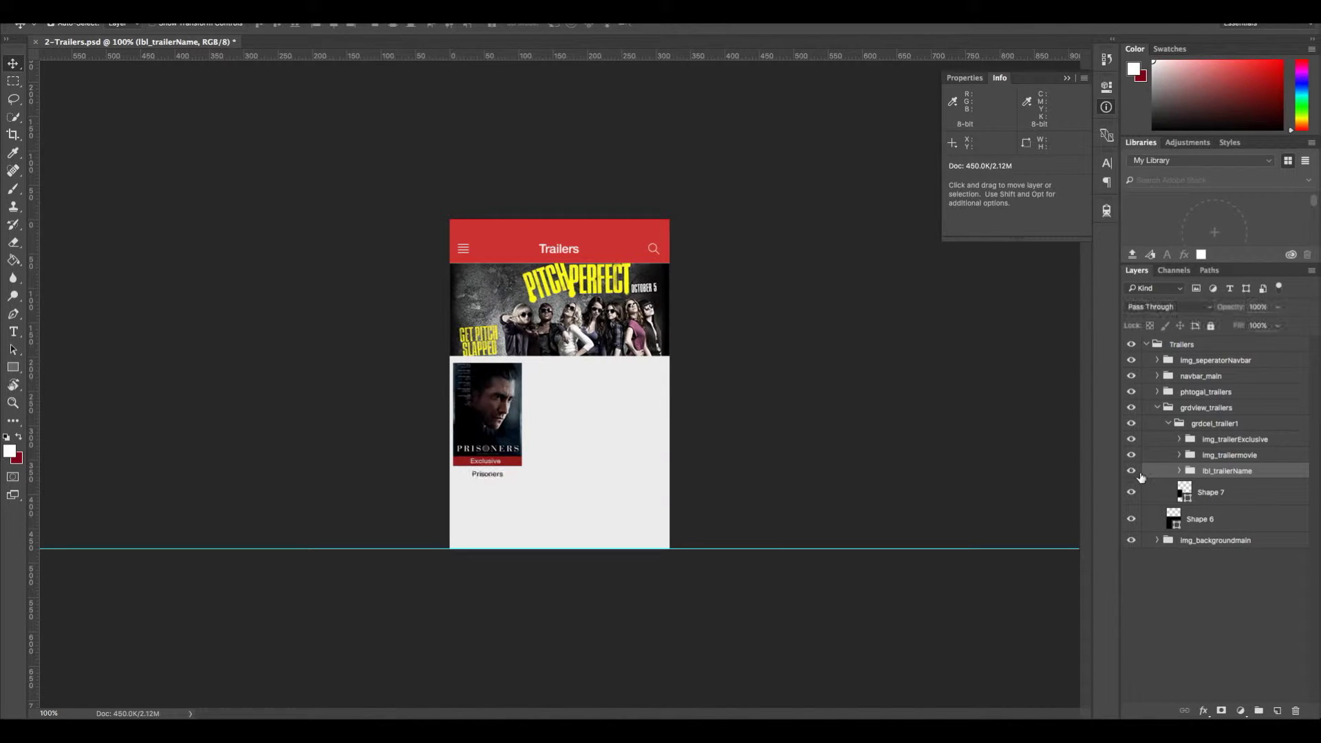
click(1132, 473)
click(1132, 474)
click(1180, 472)
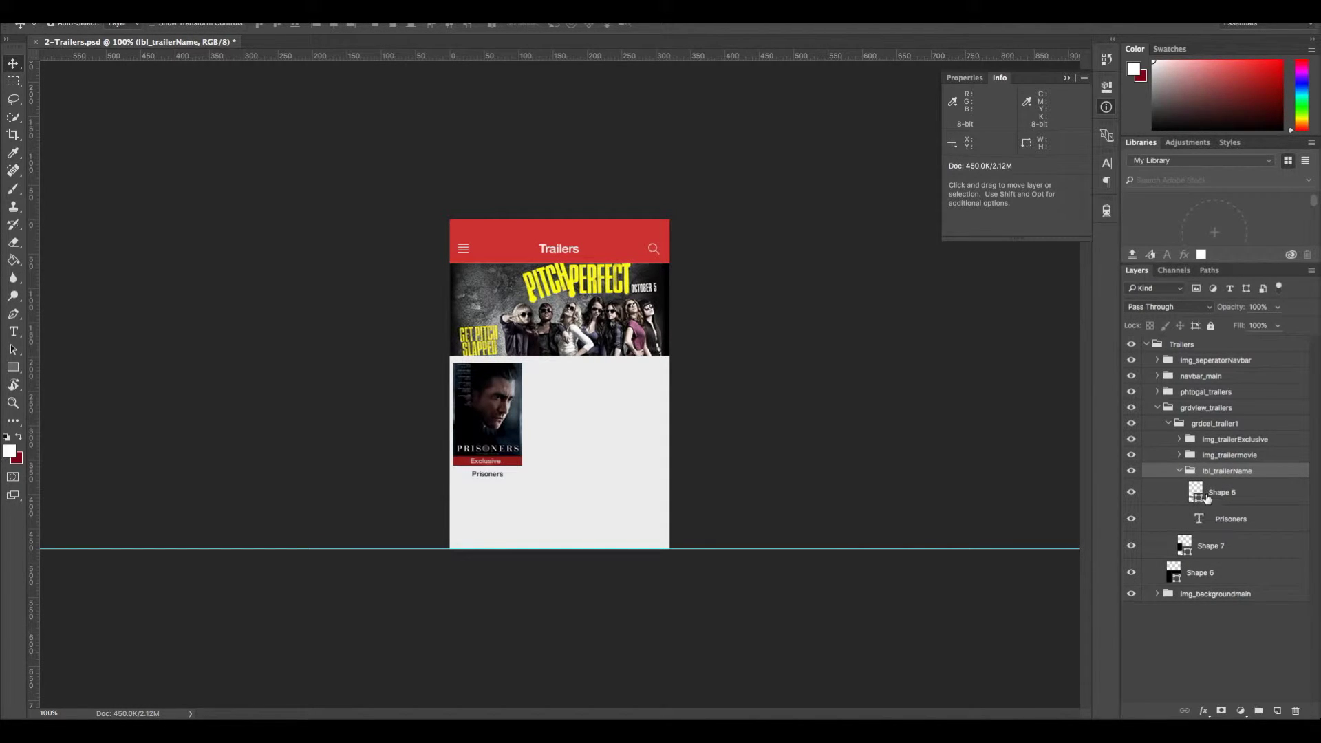
click(1207, 496)
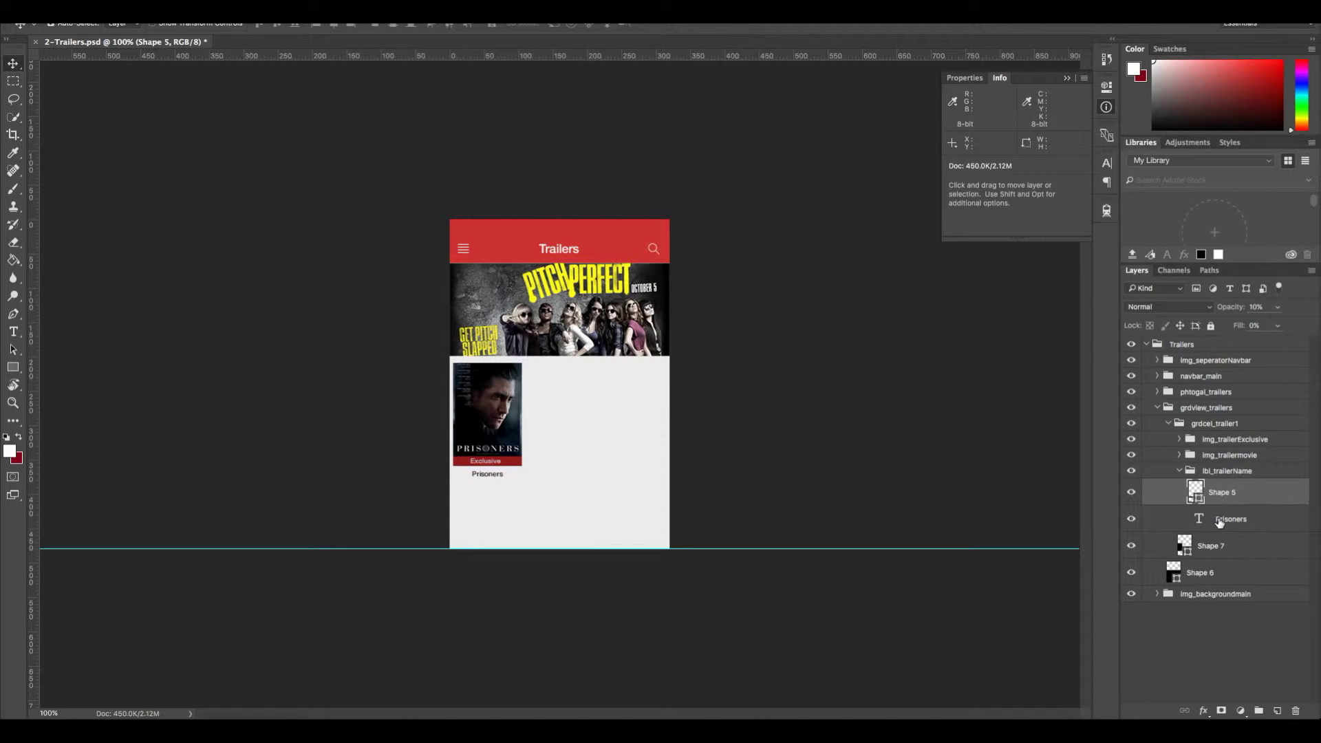
click(1179, 472)
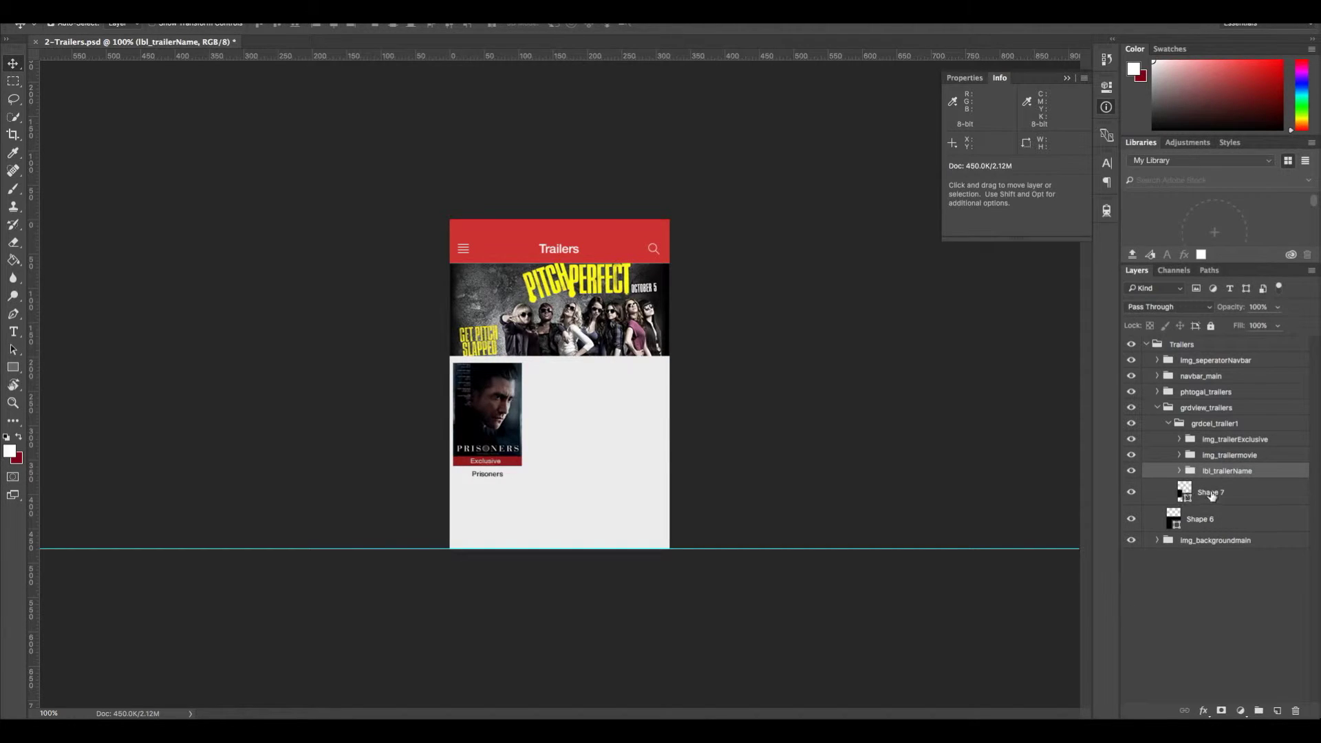
Step: Temporarily raise the fill of Shape 7 to about 86% to reveal the grid cell's area, then return it to 0%
click(1207, 494)
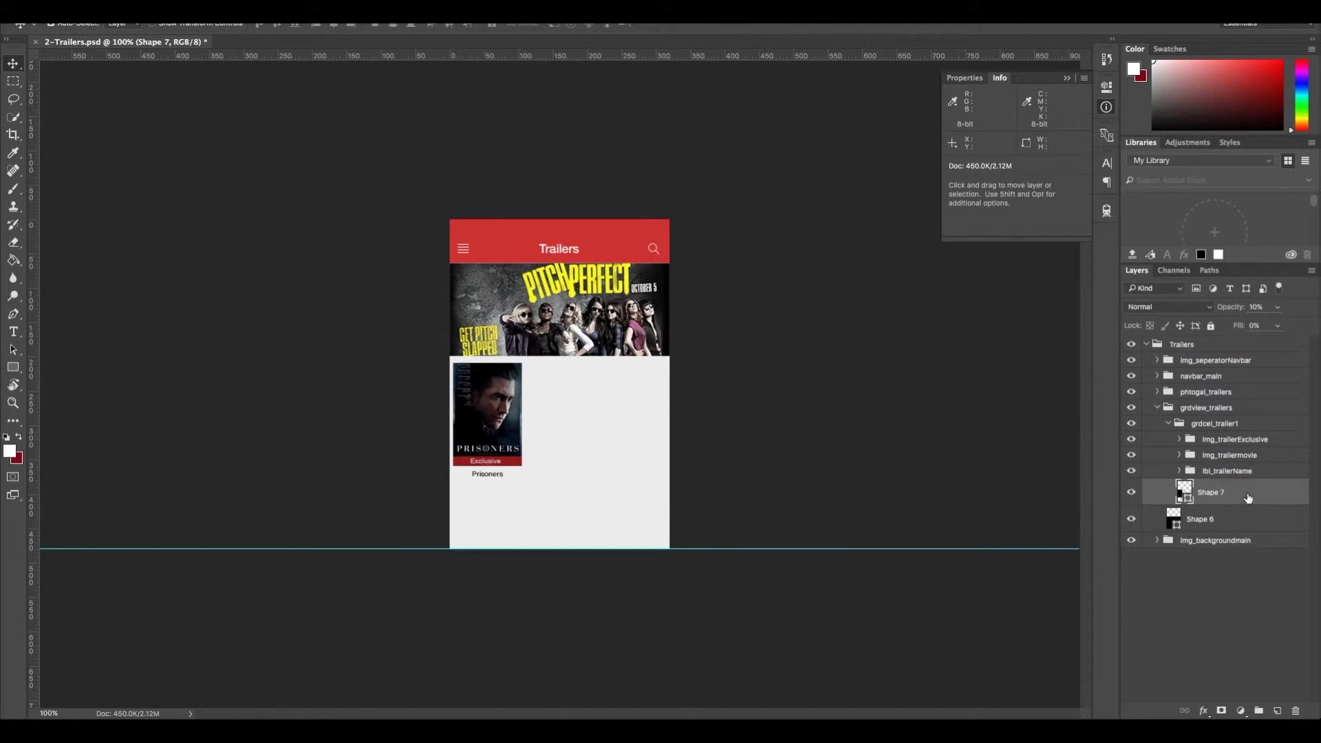
click(1278, 325)
drag(1247, 344, 1300, 343)
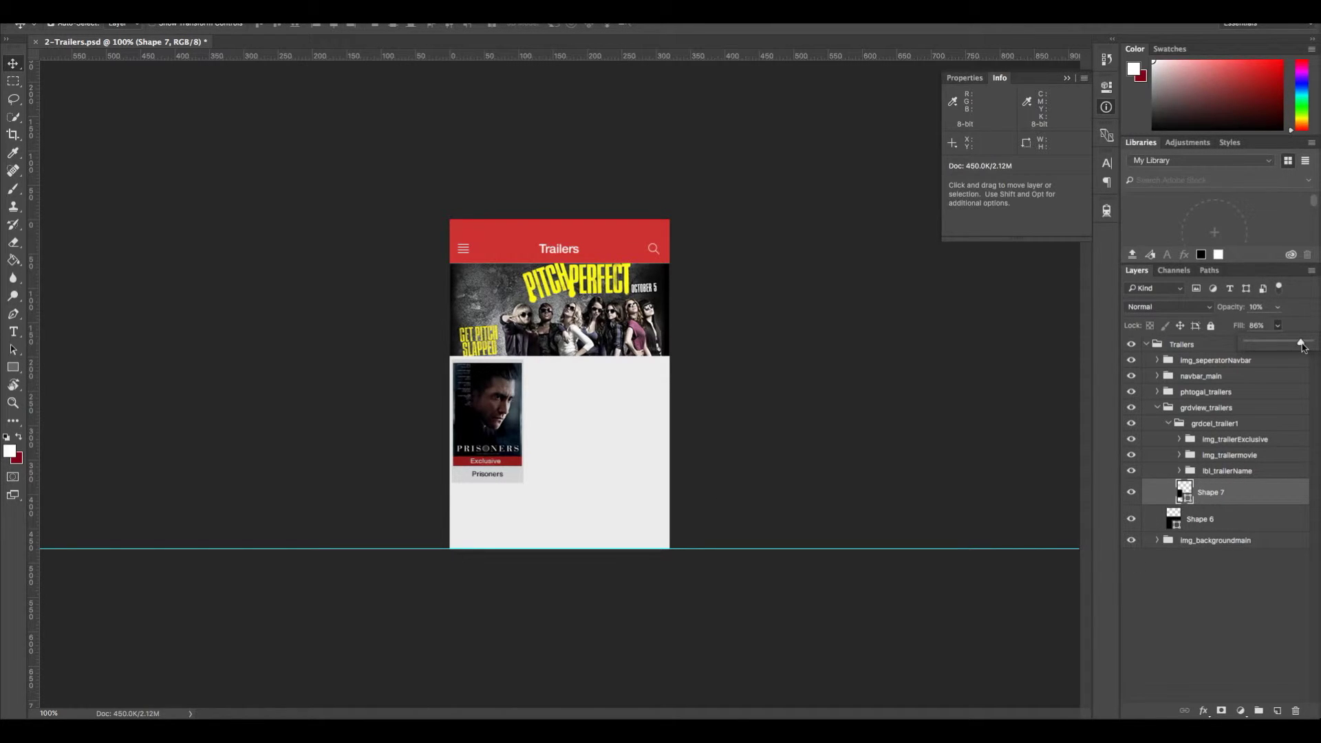
drag(1303, 346, 1244, 342)
Step: Collapse grdcel_trailer1 and temporarily raise the fill of Shape 6 to 100% to reveal the grid view's area, then return it to 0%
click(1168, 423)
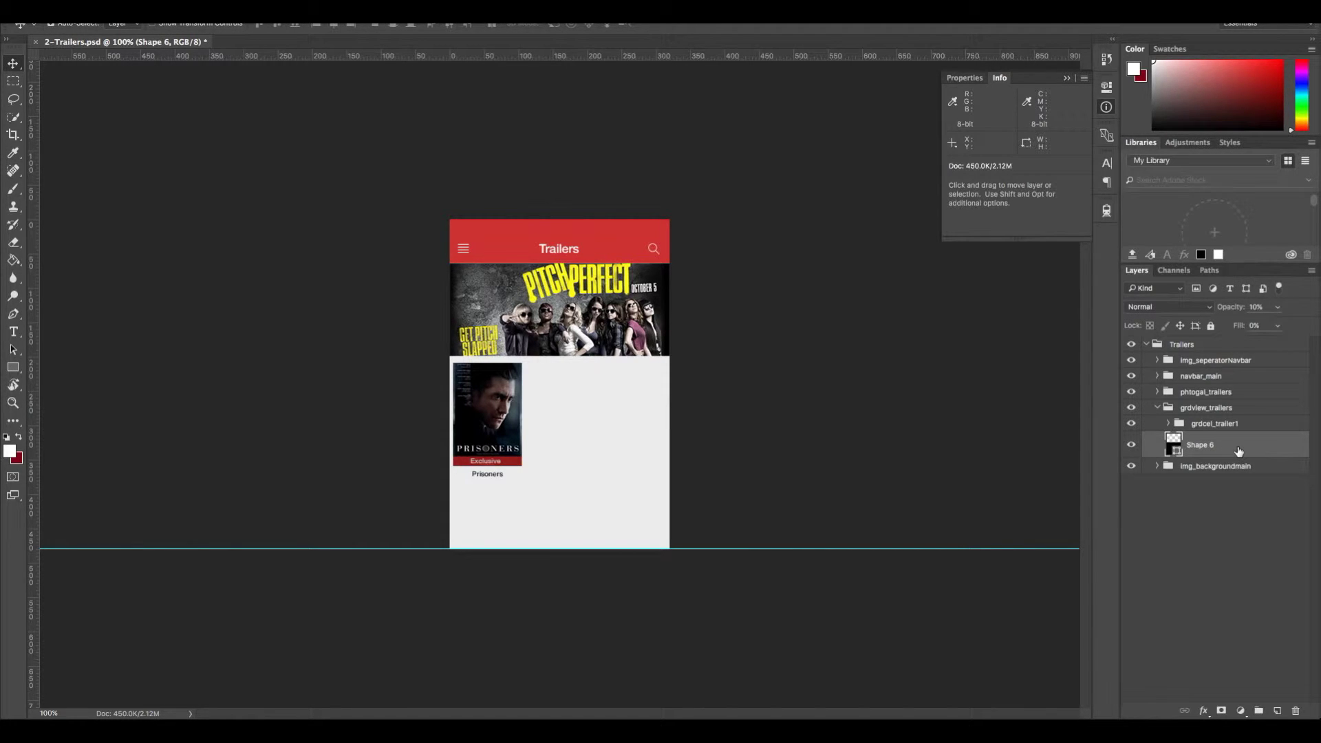
click(1278, 325)
drag(1250, 346, 1311, 347)
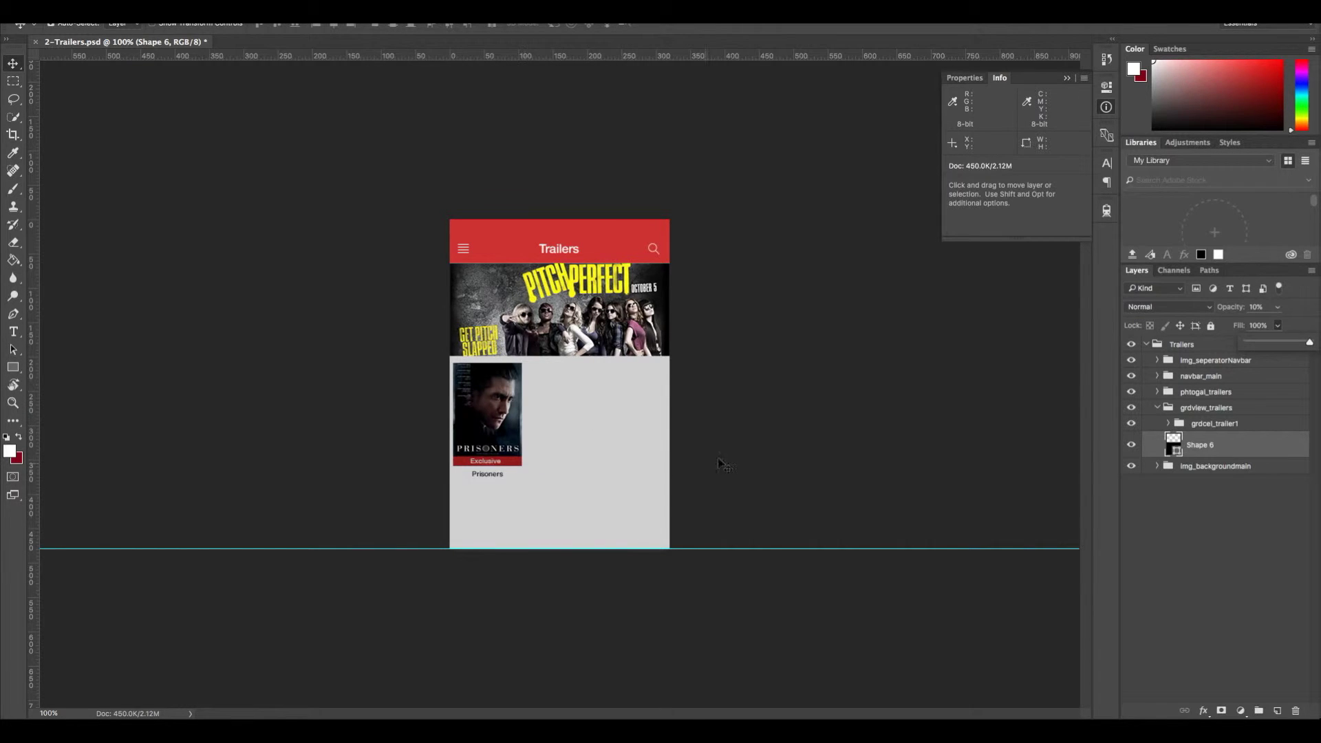
drag(1309, 342, 1227, 351)
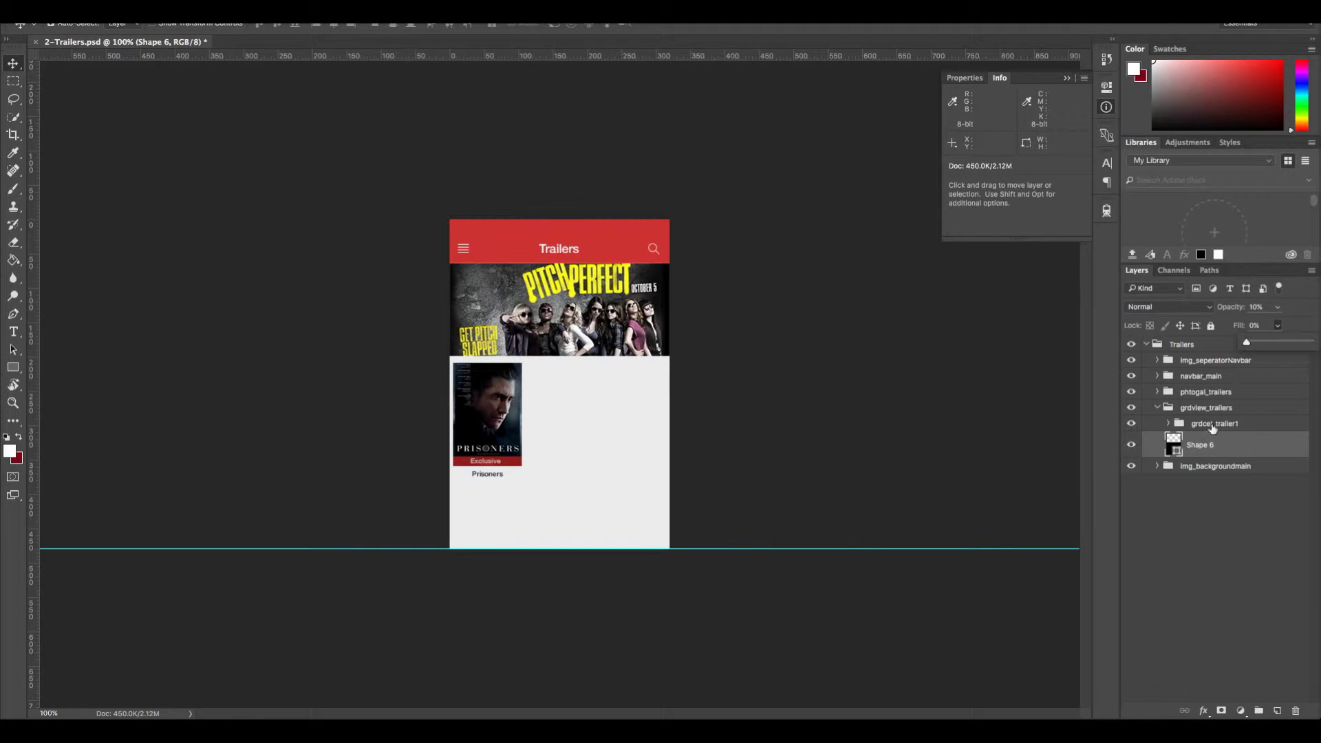
Step: Collapse the grdview_trailers group and examine the backgroundmain layer inside img_backgroundmain, then collapse that group too
click(1192, 472)
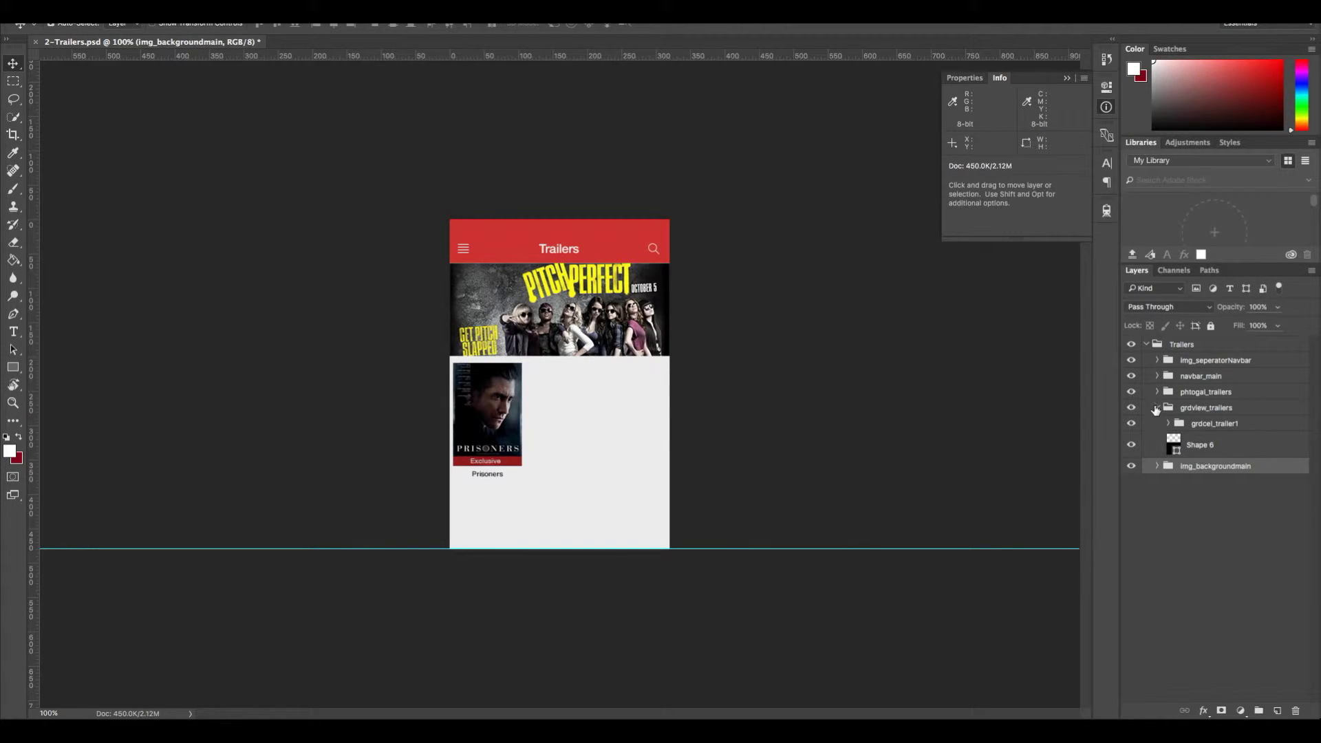
click(1156, 408)
click(1157, 408)
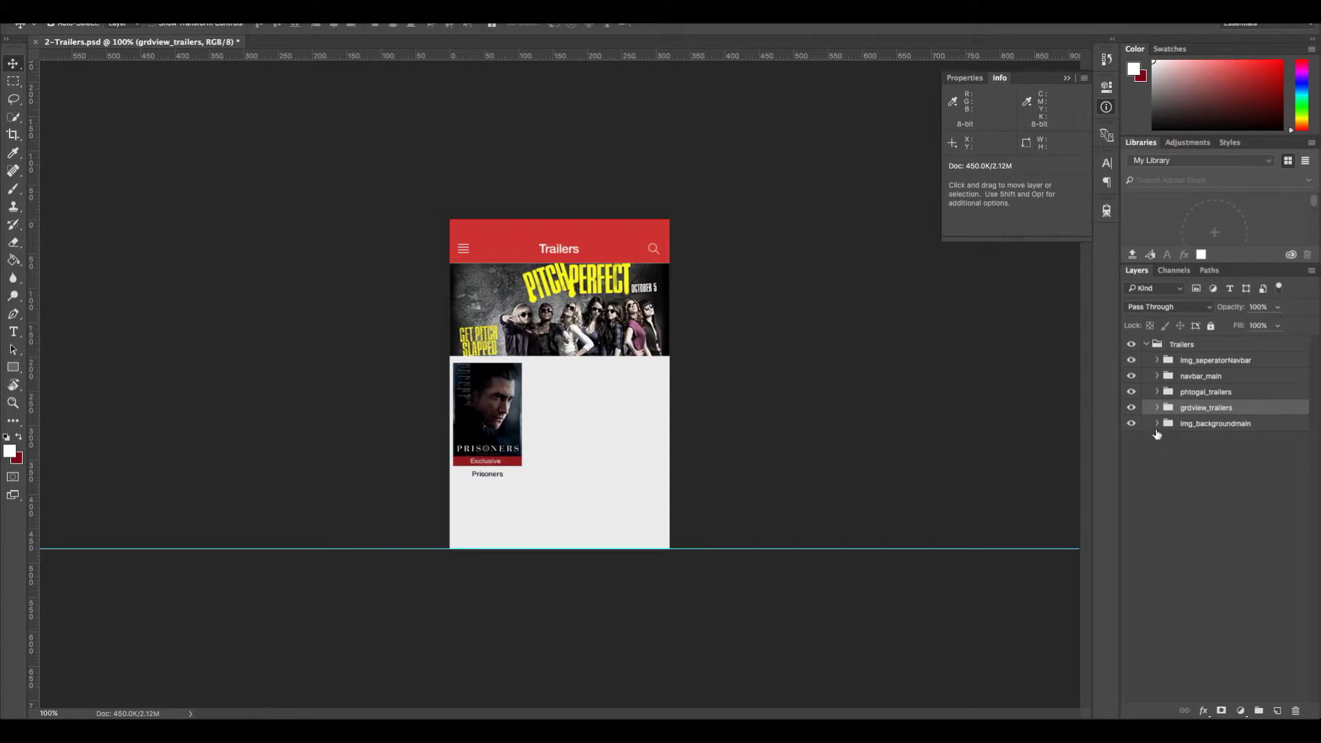
click(1157, 423)
click(1227, 448)
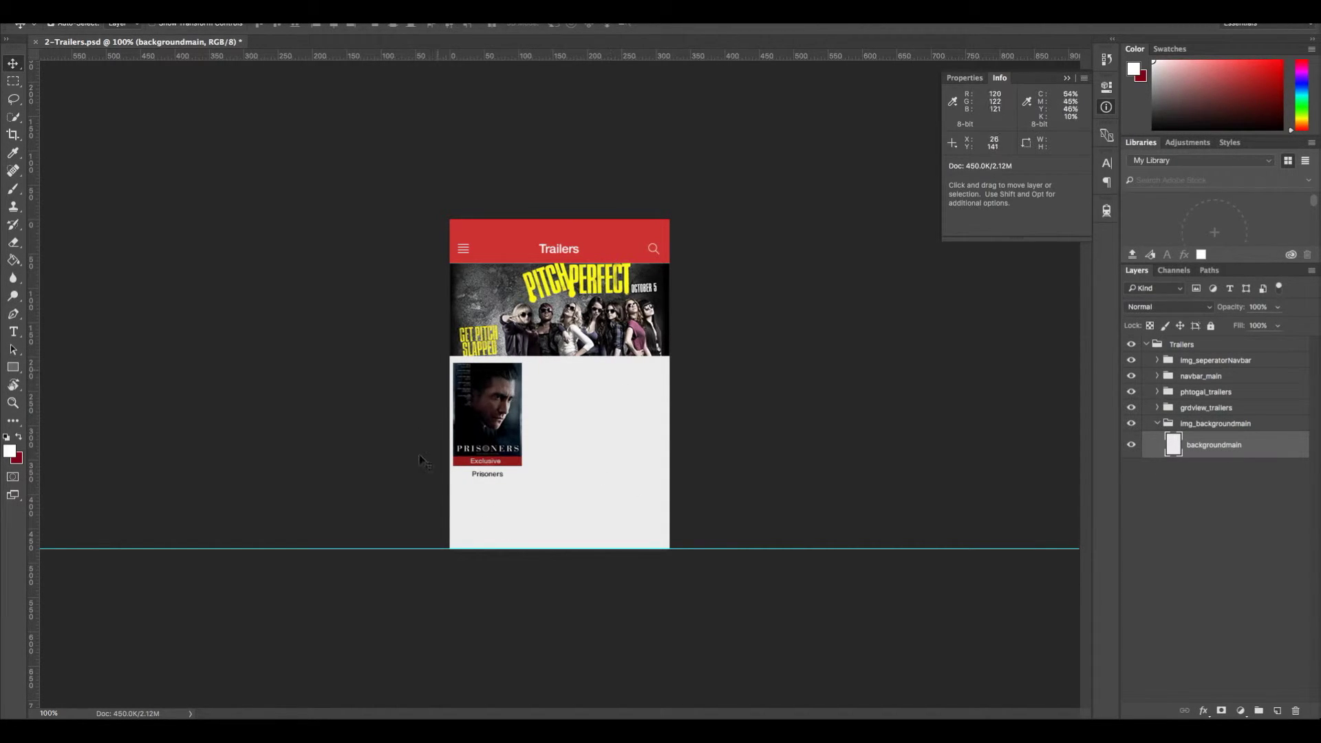
click(1158, 423)
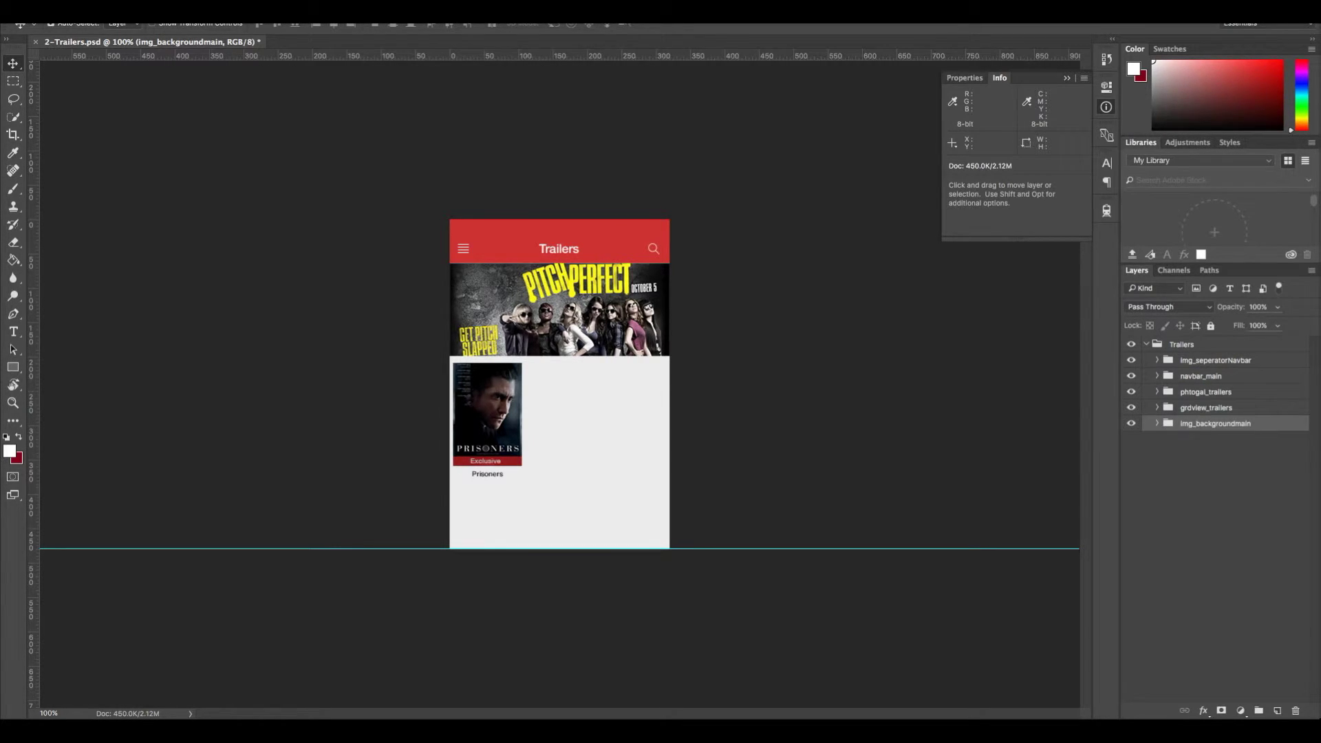
Step: Rename the img_seperatorNavbar group as img_seperatorNavbar-selected
click(1248, 363)
double_click(1247, 363)
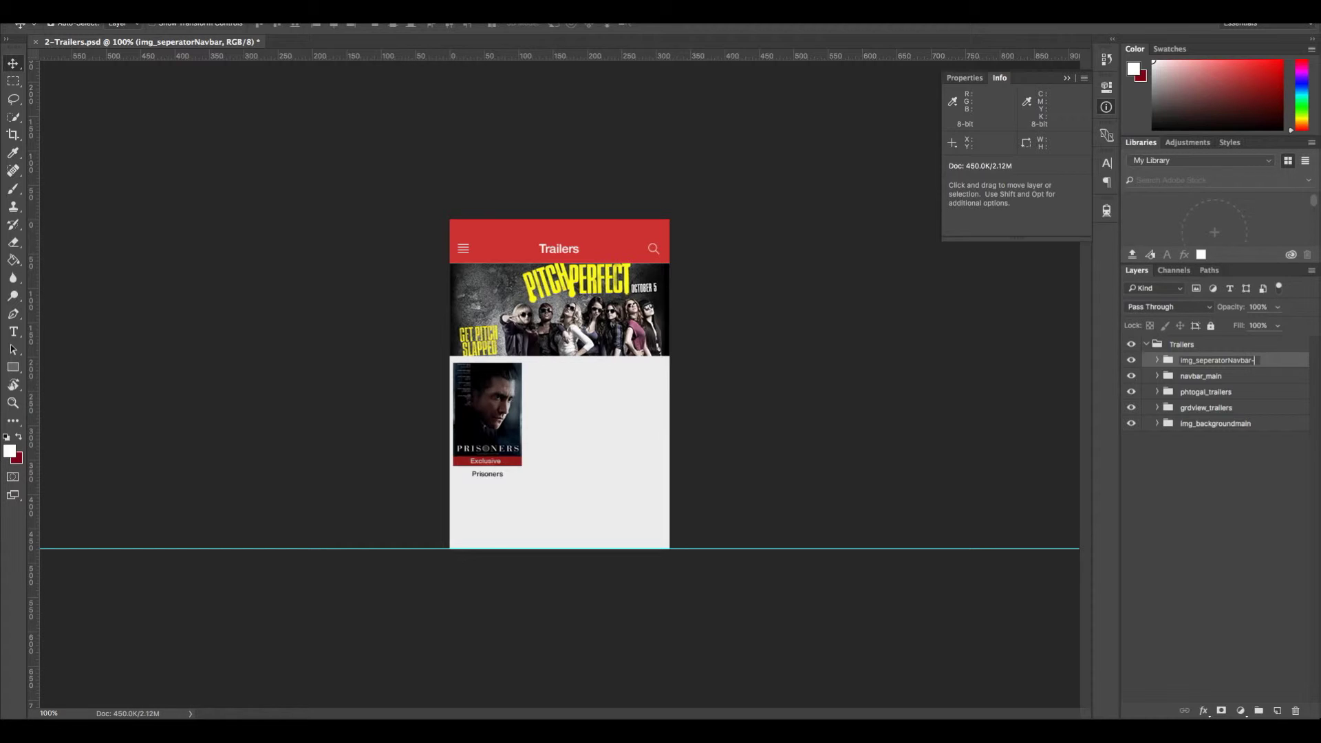
text(cted)
key(Return)
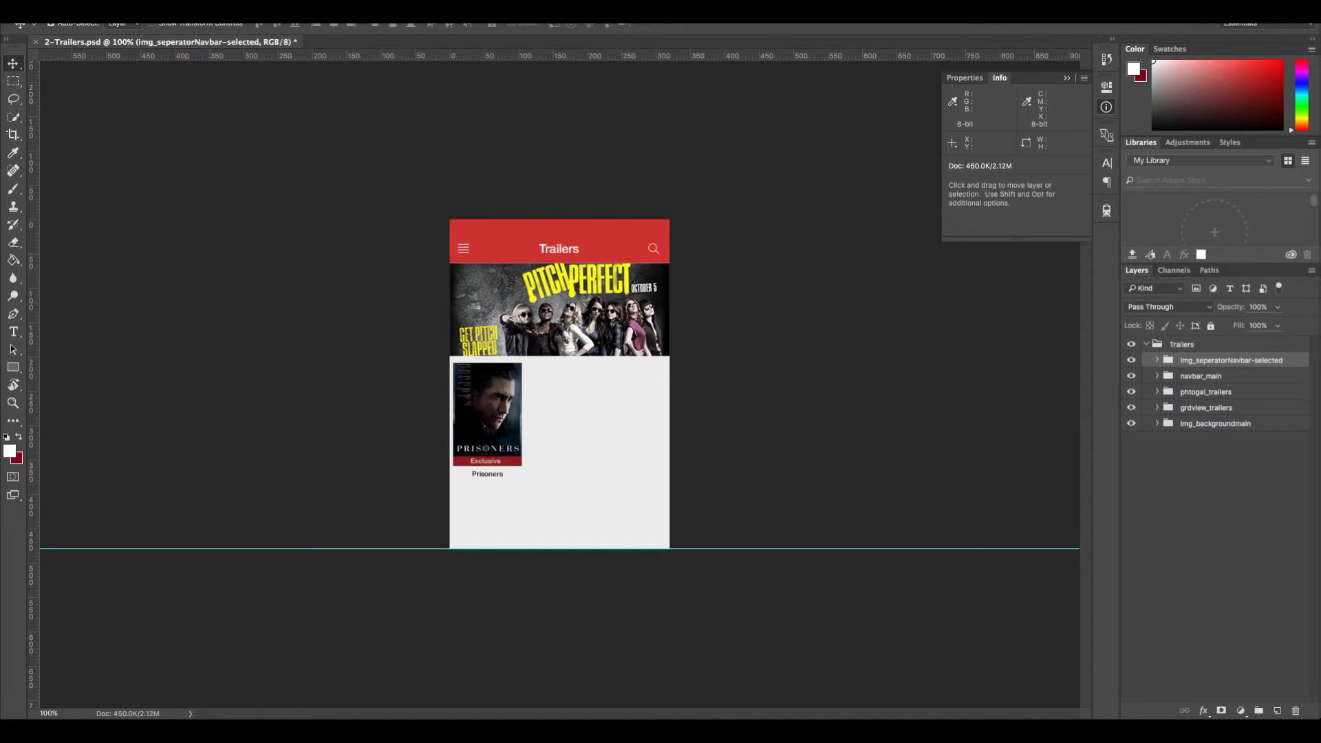
Step: Remove the -selected suffix so the separator group is named img_seperatorNavbar again
double_click(1258, 362)
click(1286, 362)
key(BackSpace)
key(BackSpace)
key(BackSpace)
key(BackSpace)
key(BackSpace)
key(BackSpace)
key(BackSpace)
key(BackSpace)
key(Return)
Step: Create a group named Images-extra at the top of the Trailers group and add a new empty group inside it
click(1258, 712)
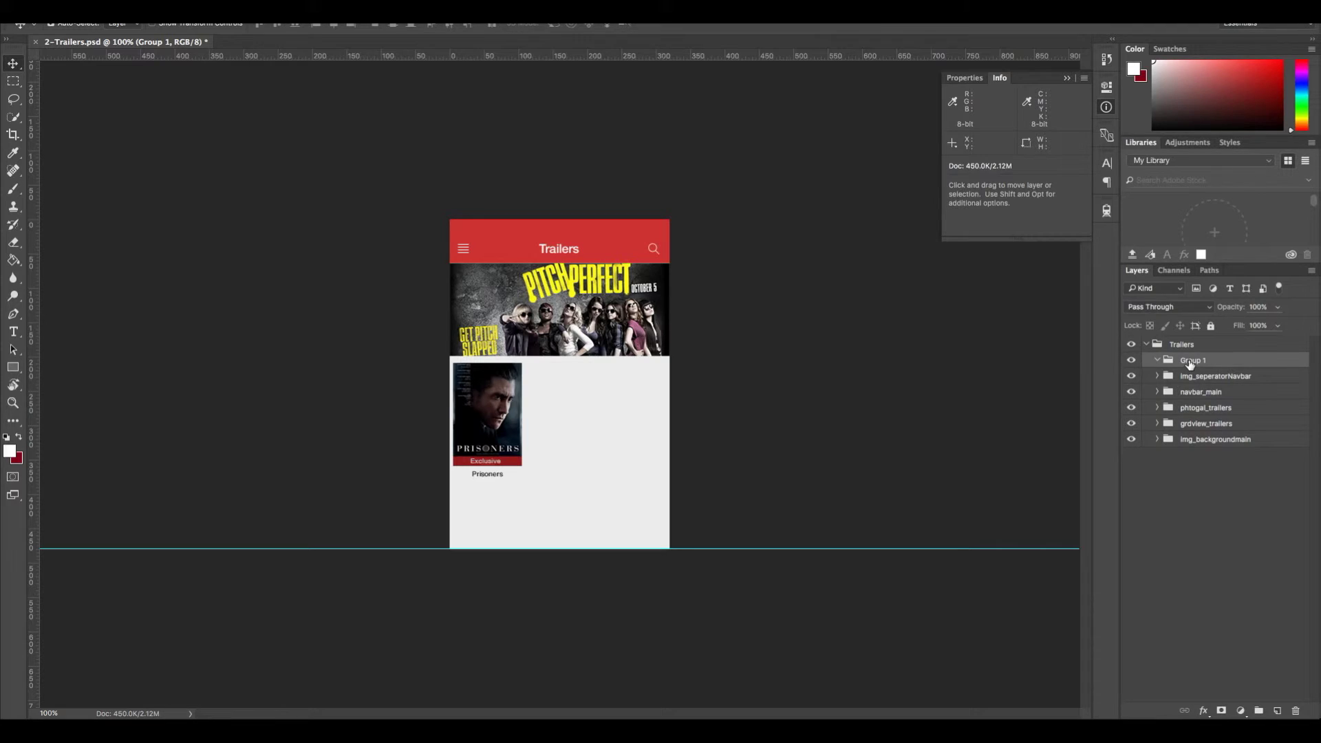
double_click(1189, 362)
text(Images-extra)
key(Return)
click(1259, 710)
drag(1197, 368, 1204, 377)
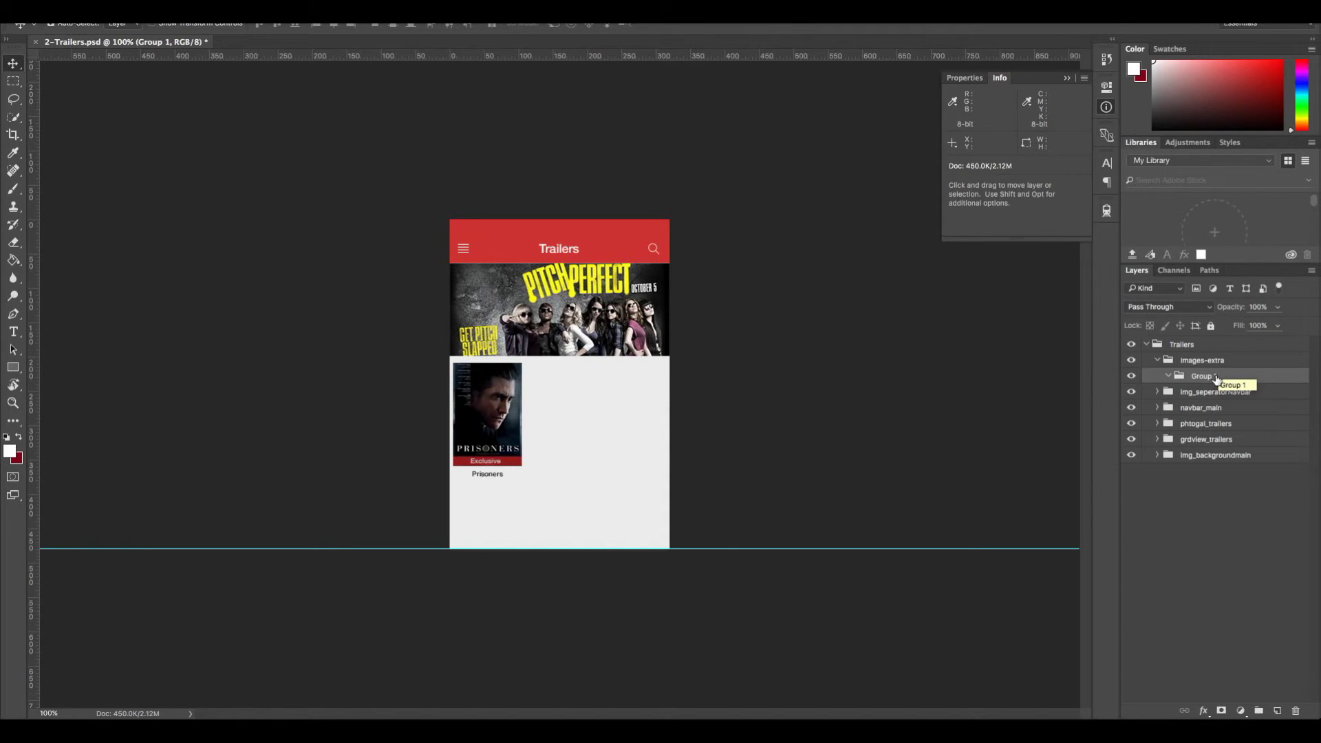
Step: Delete the Images-extra group together with its contents
click(1204, 360)
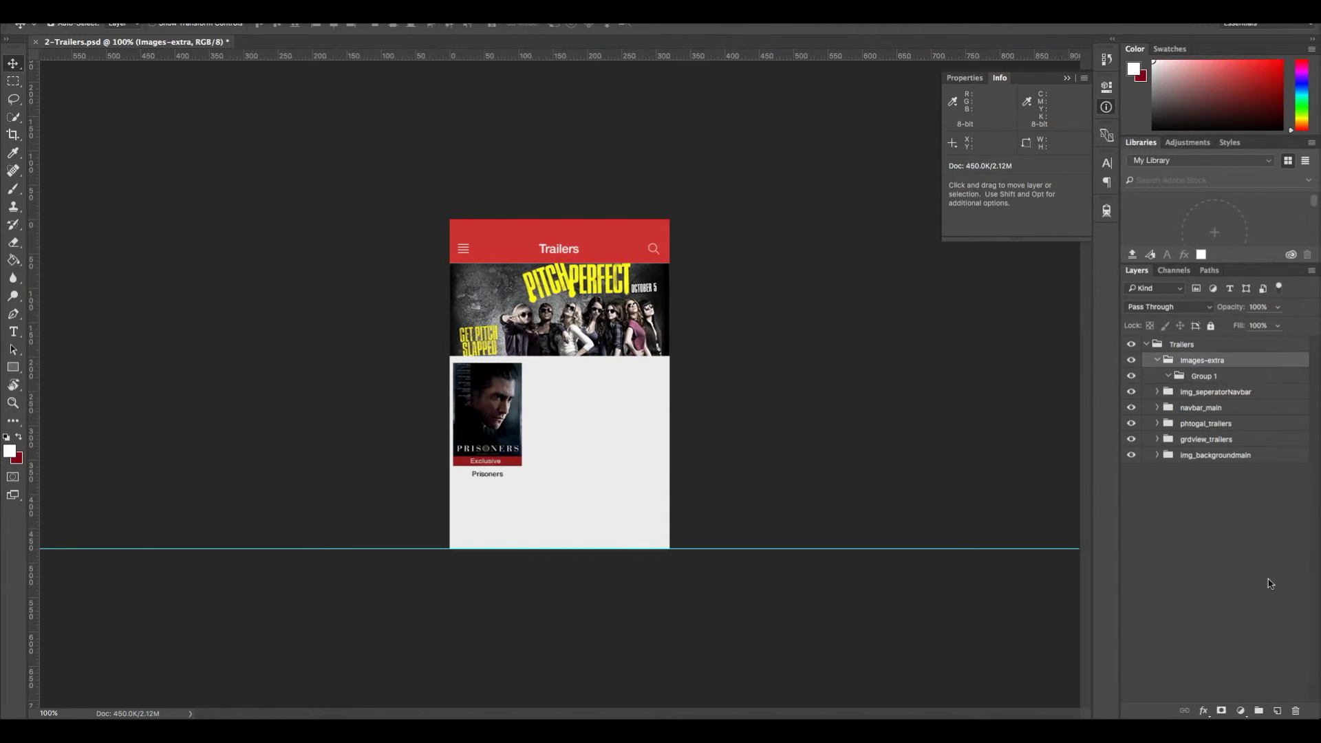
click(1296, 710)
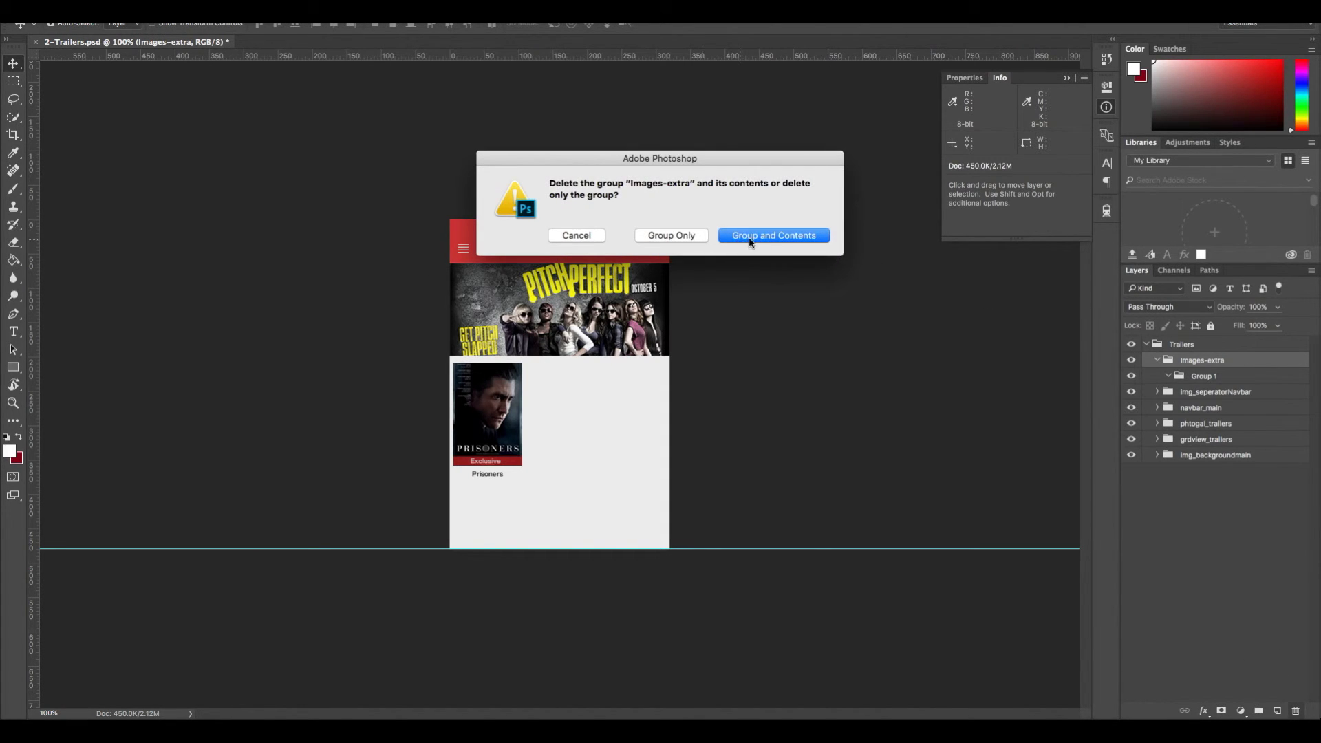
click(748, 237)
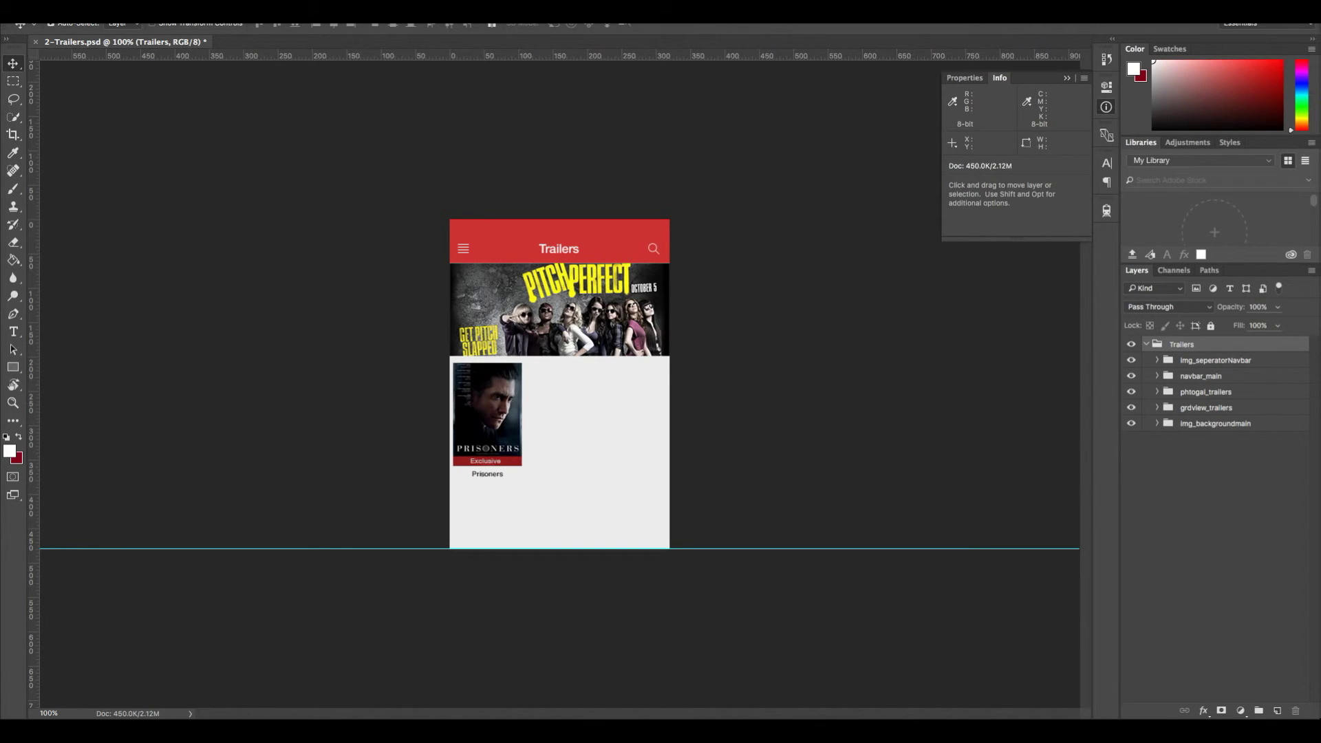
Step: Run the ImportPsdToConfigureit script for a Phone with 320 X 480 dimensions in Portrait orientation and accept the options
click(127, 12)
mouse_move(175, 303)
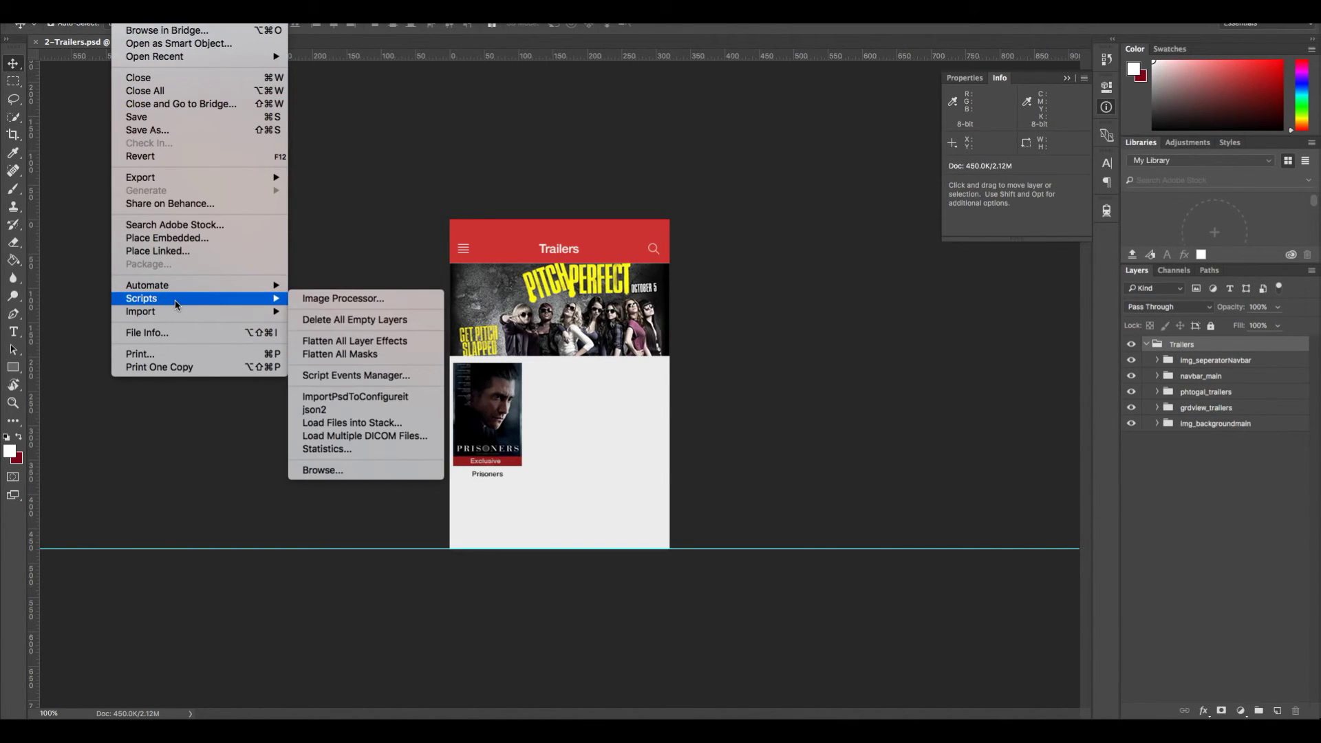
click(392, 402)
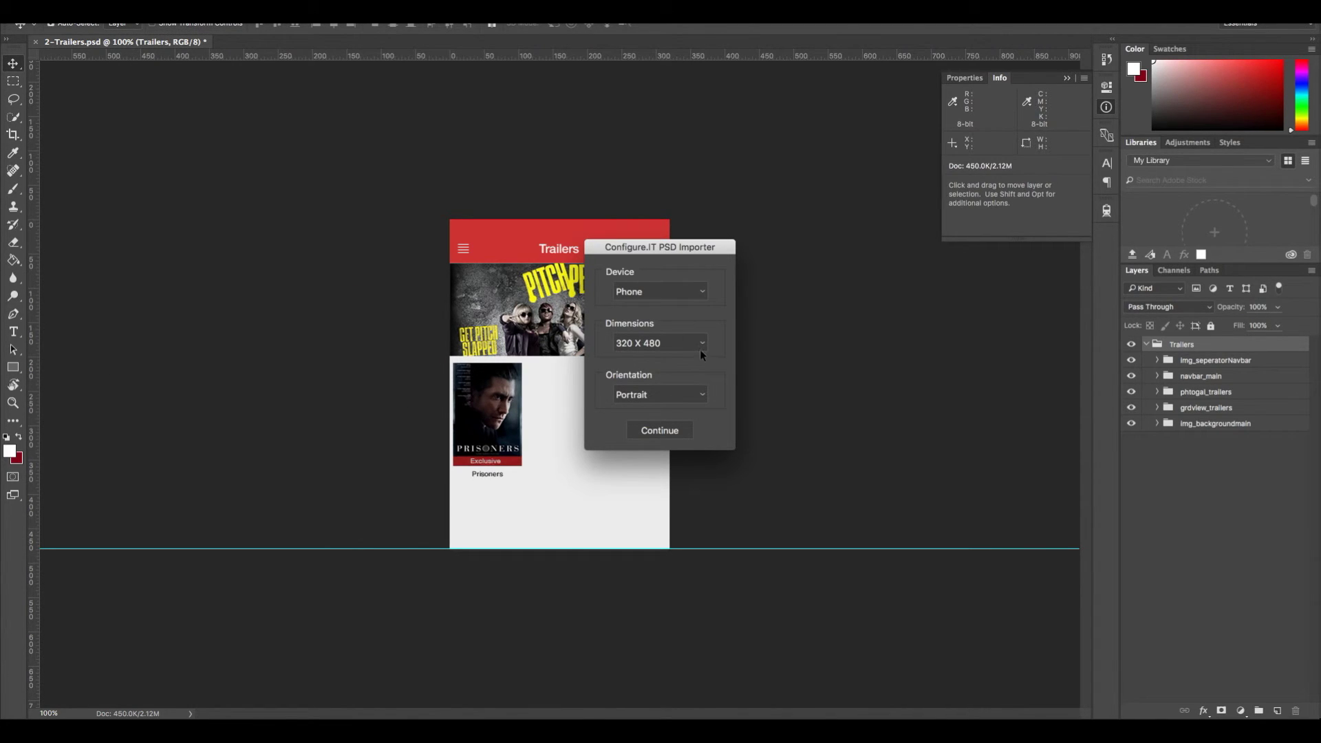
click(703, 291)
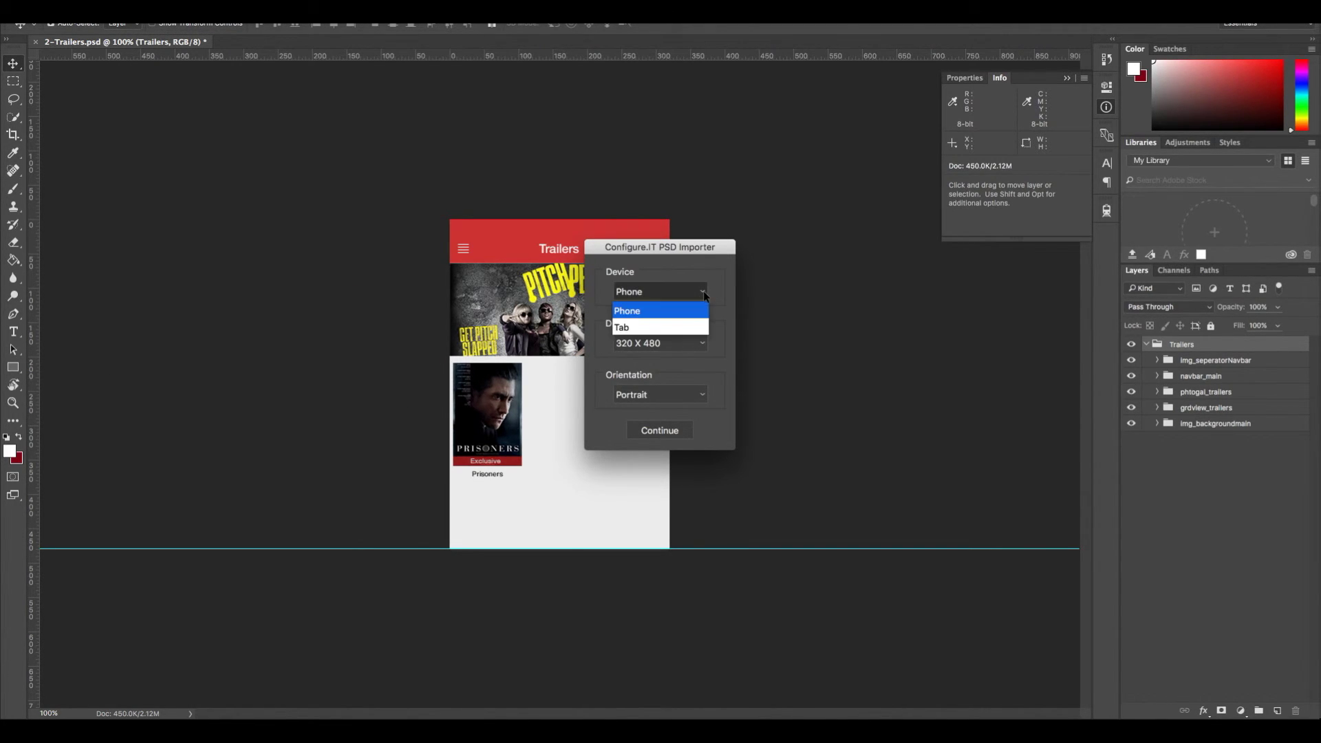
click(708, 306)
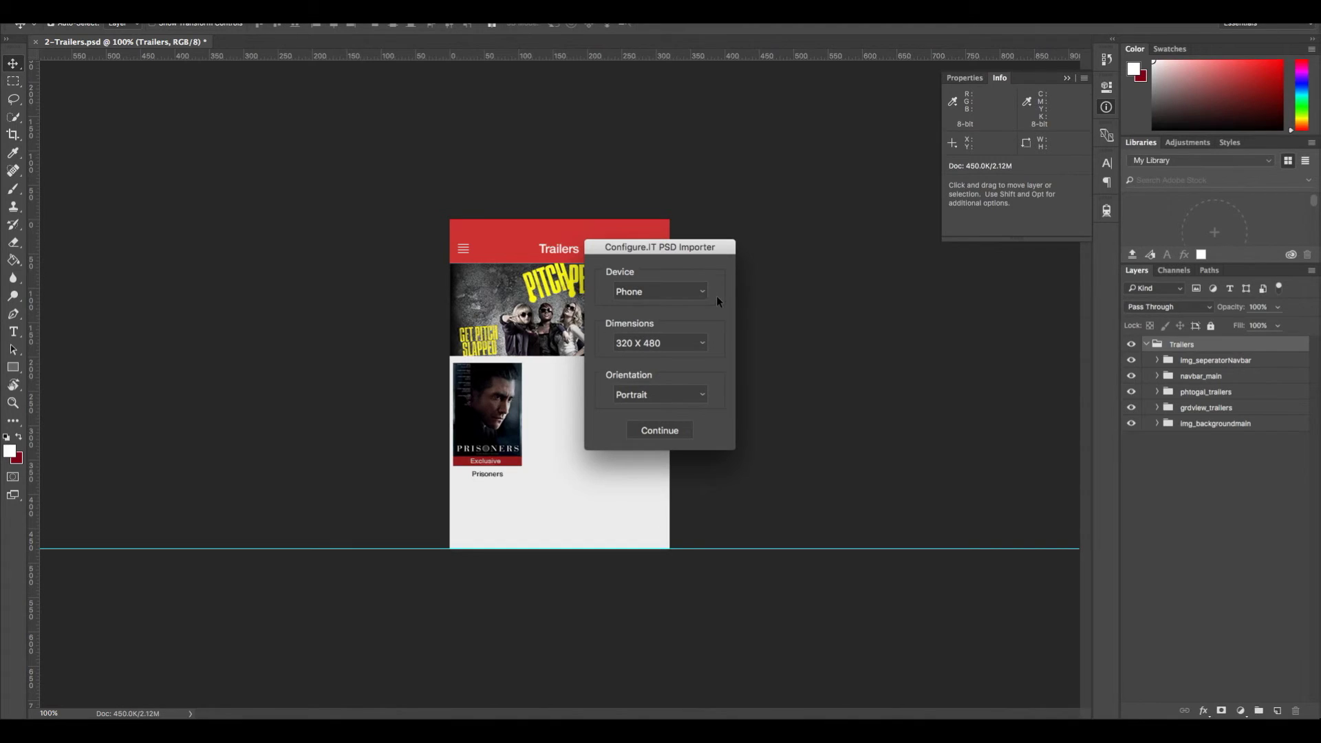
click(703, 344)
click(659, 432)
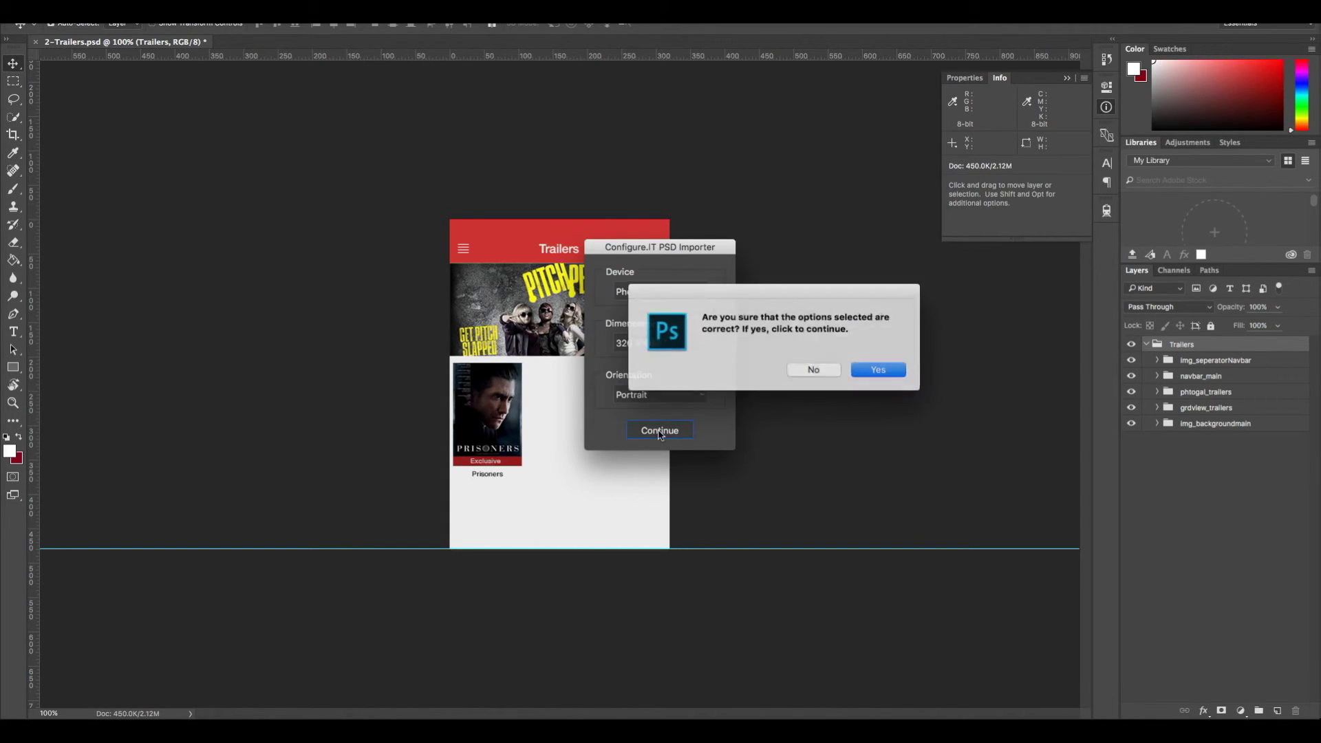
click(881, 373)
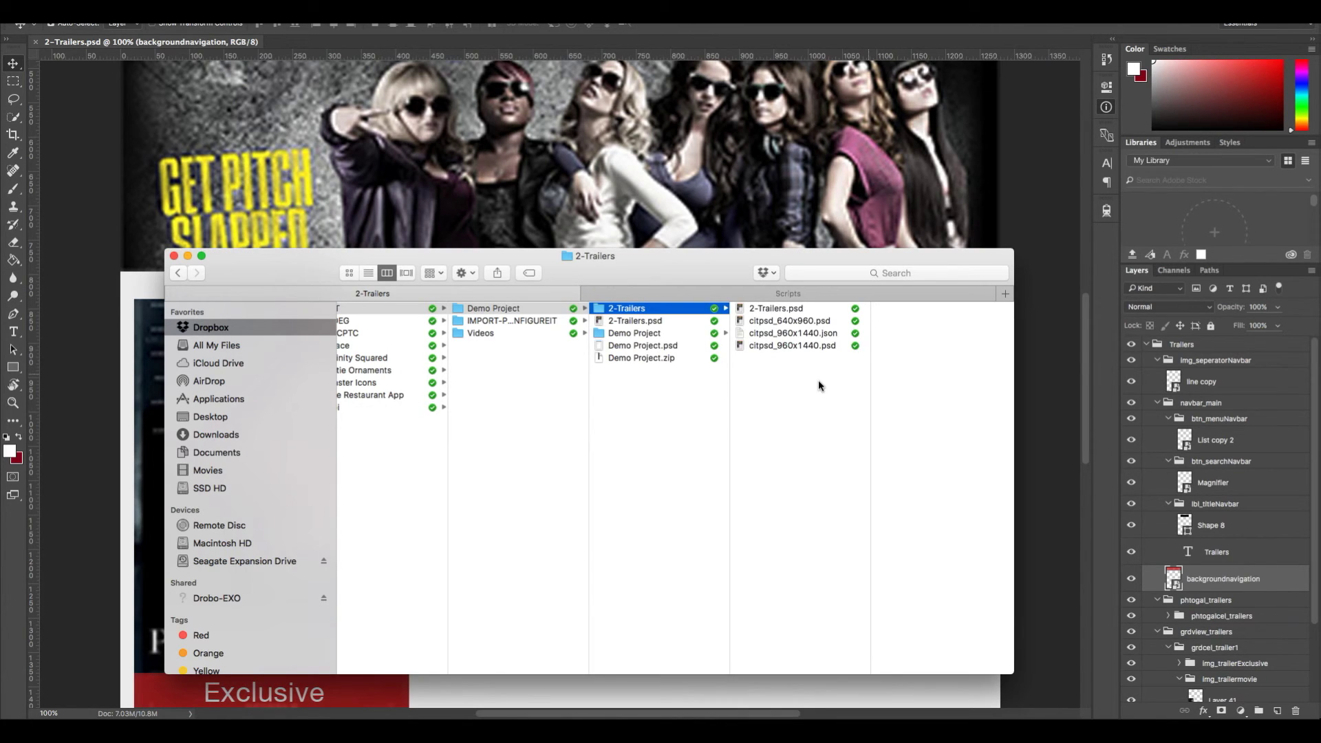
Step: Move 2-Trailers.psd out of the exported 2-Trailers folder to the Trash
click(766, 313)
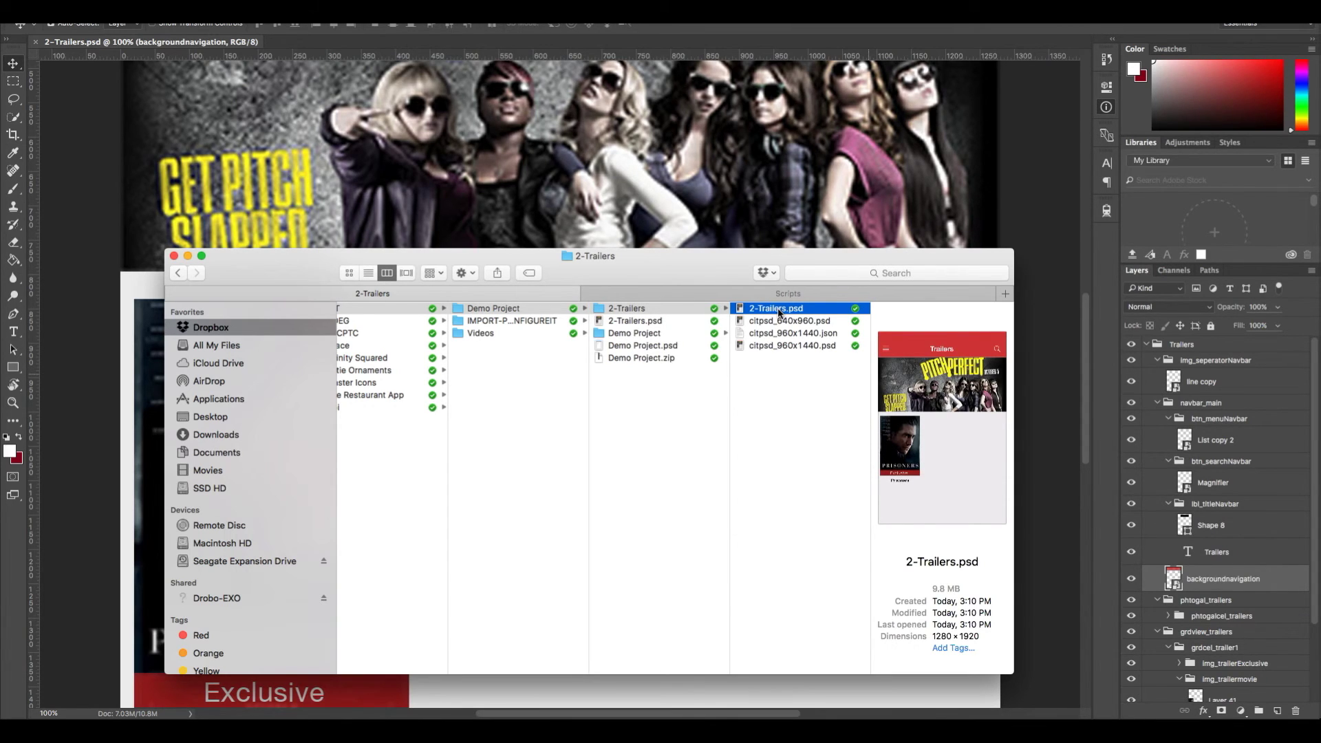
right_click(778, 310)
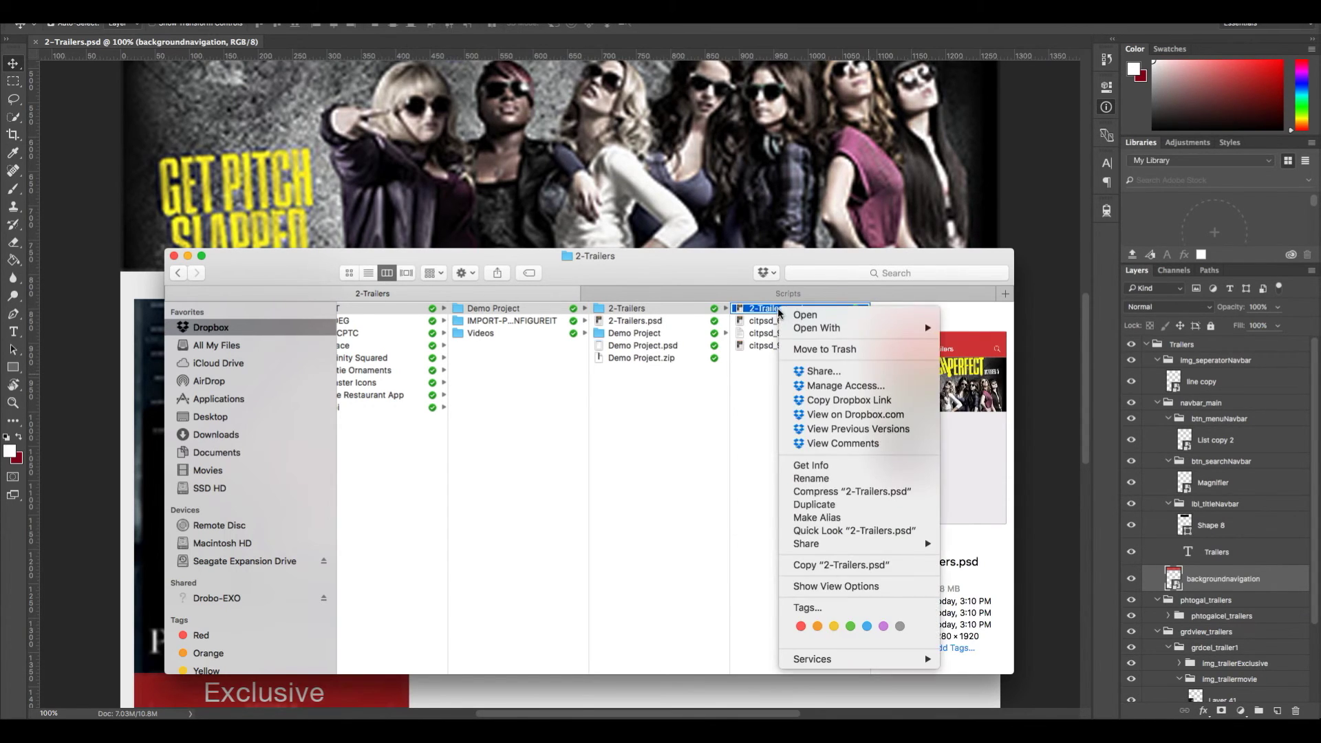
key(Escape)
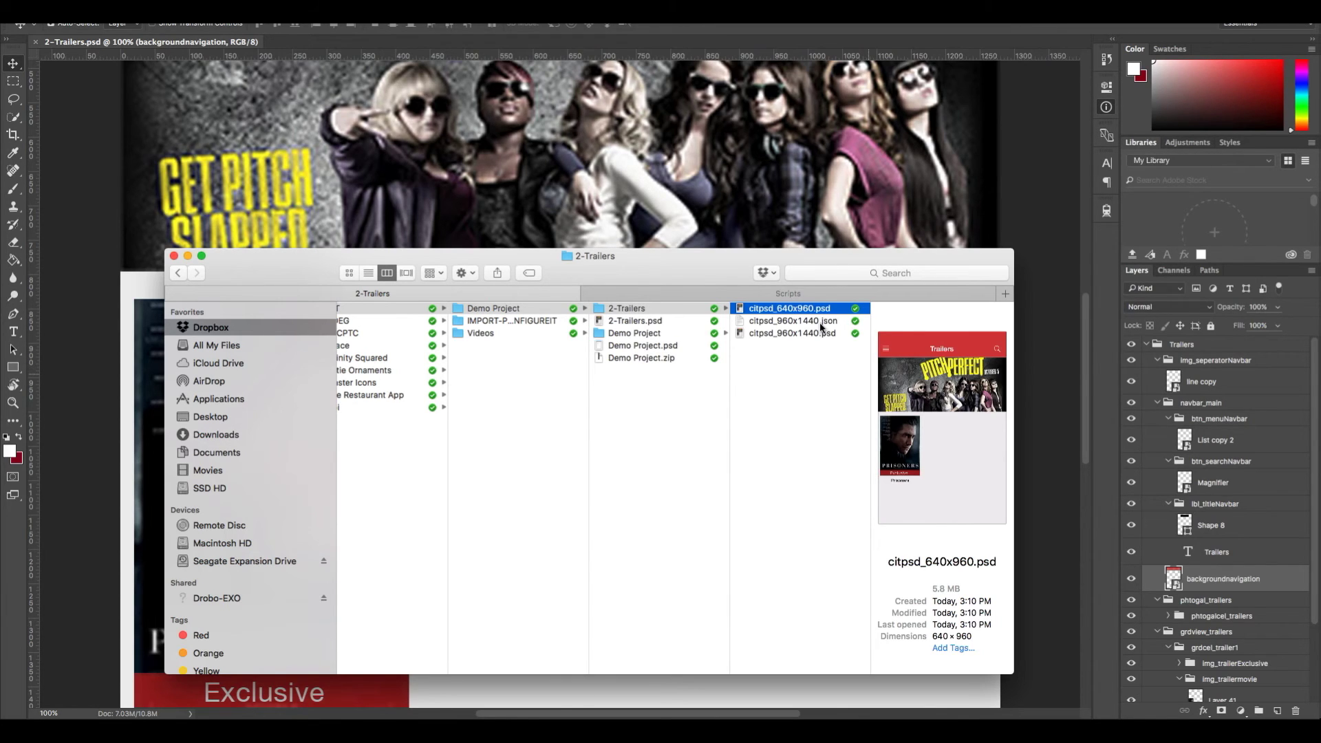
Step: Compress the 2-Trailers folder in Demo Project into a zip archive
right_click(659, 314)
click(631, 313)
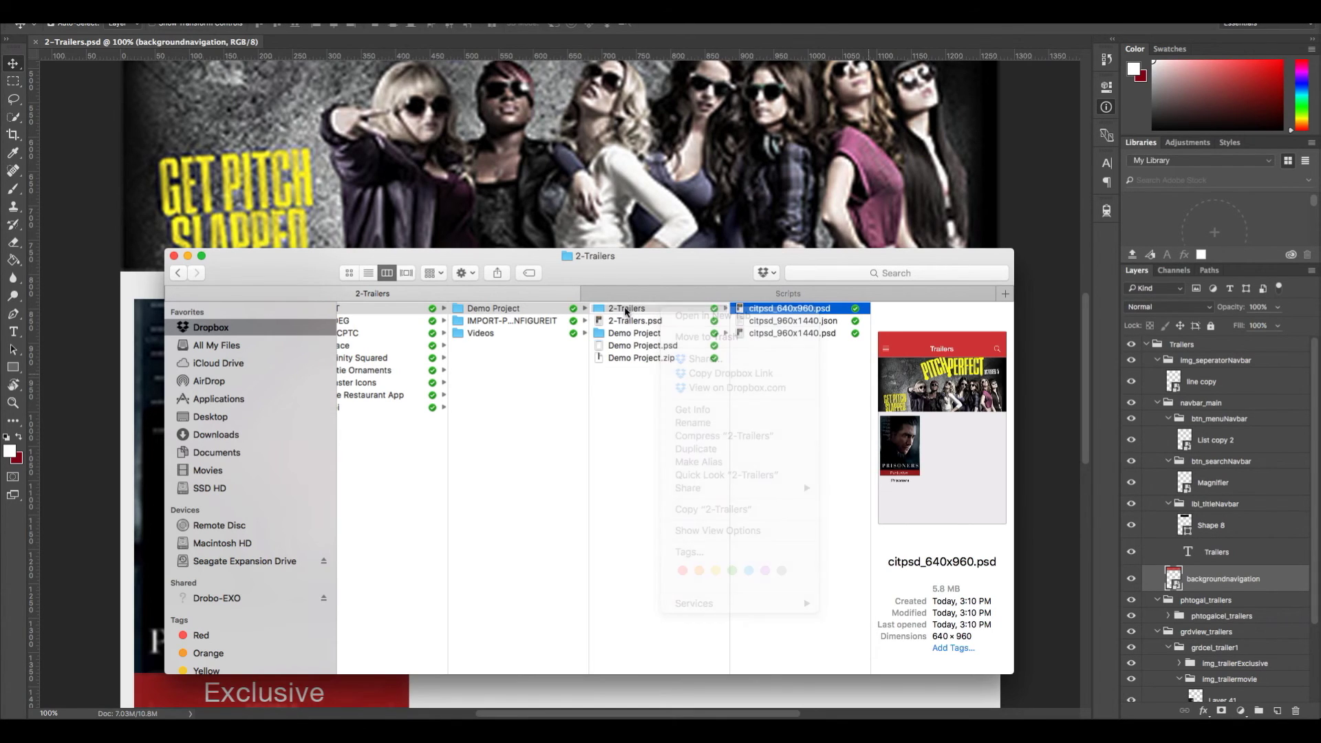
click(645, 311)
right_click(660, 310)
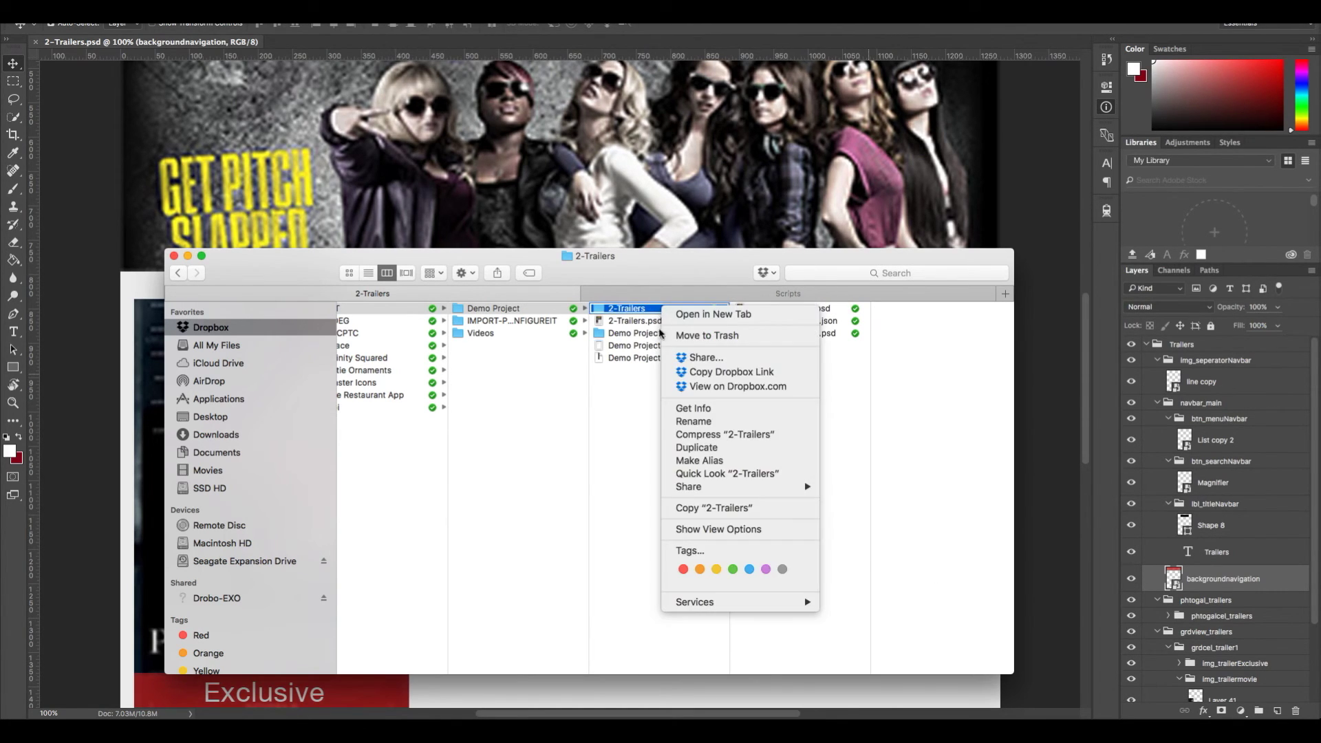
click(707, 436)
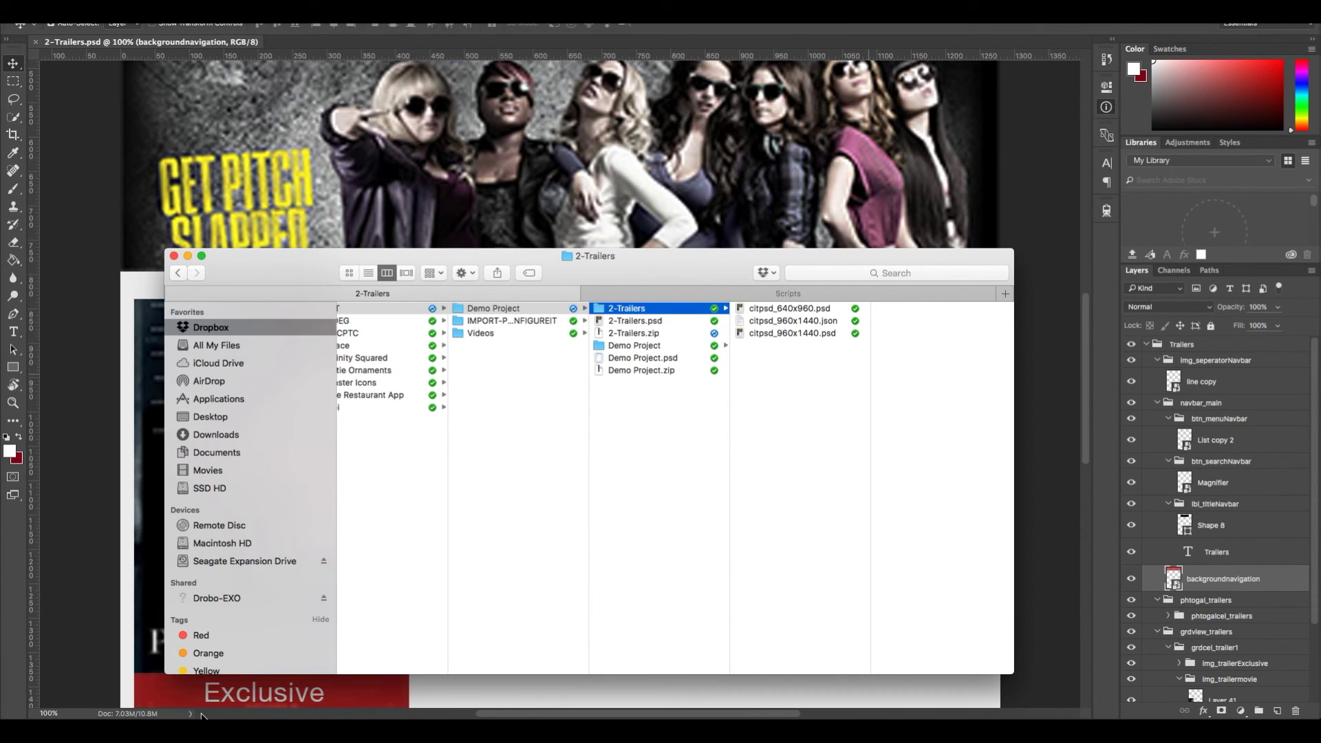
Step: Switch to Configure.IT in Google Chrome, add a new screen by uploading 2-Trailers.zip as its PSD, and save it
mouse_move(236, 697)
click(757, 696)
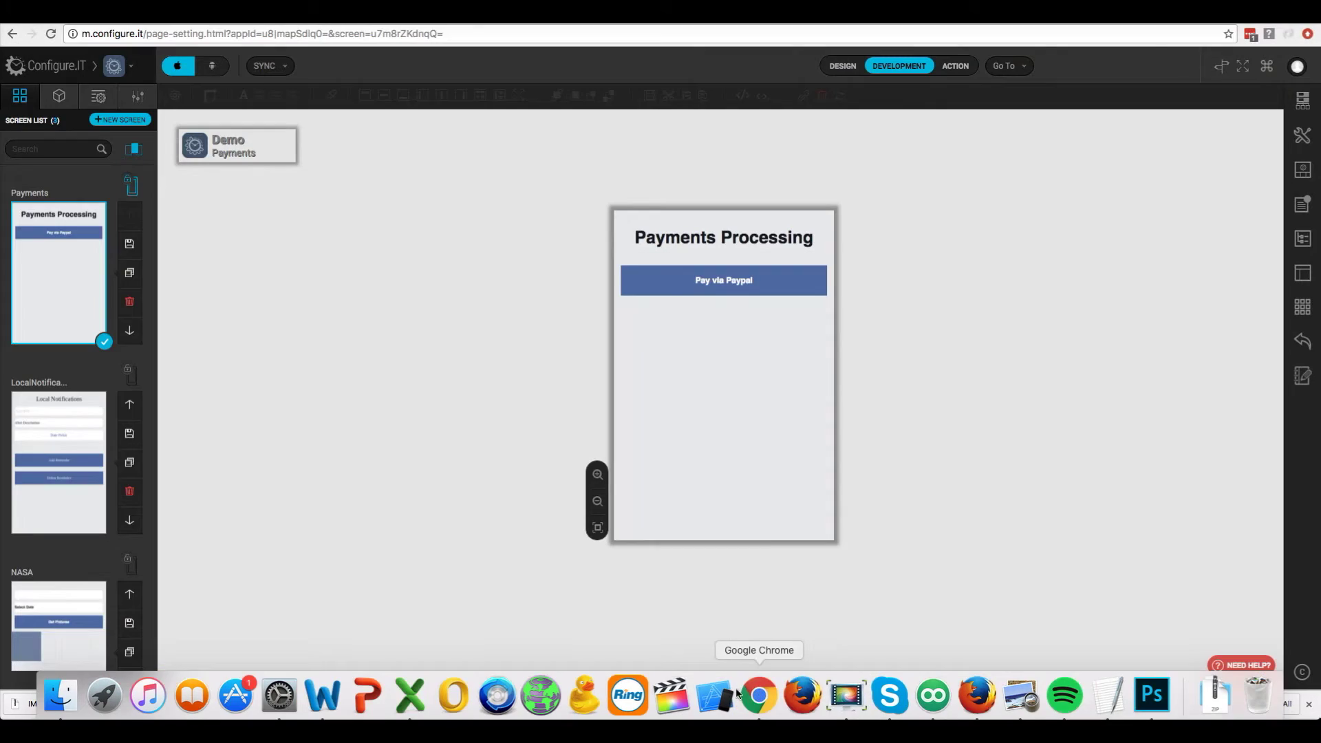
click(120, 121)
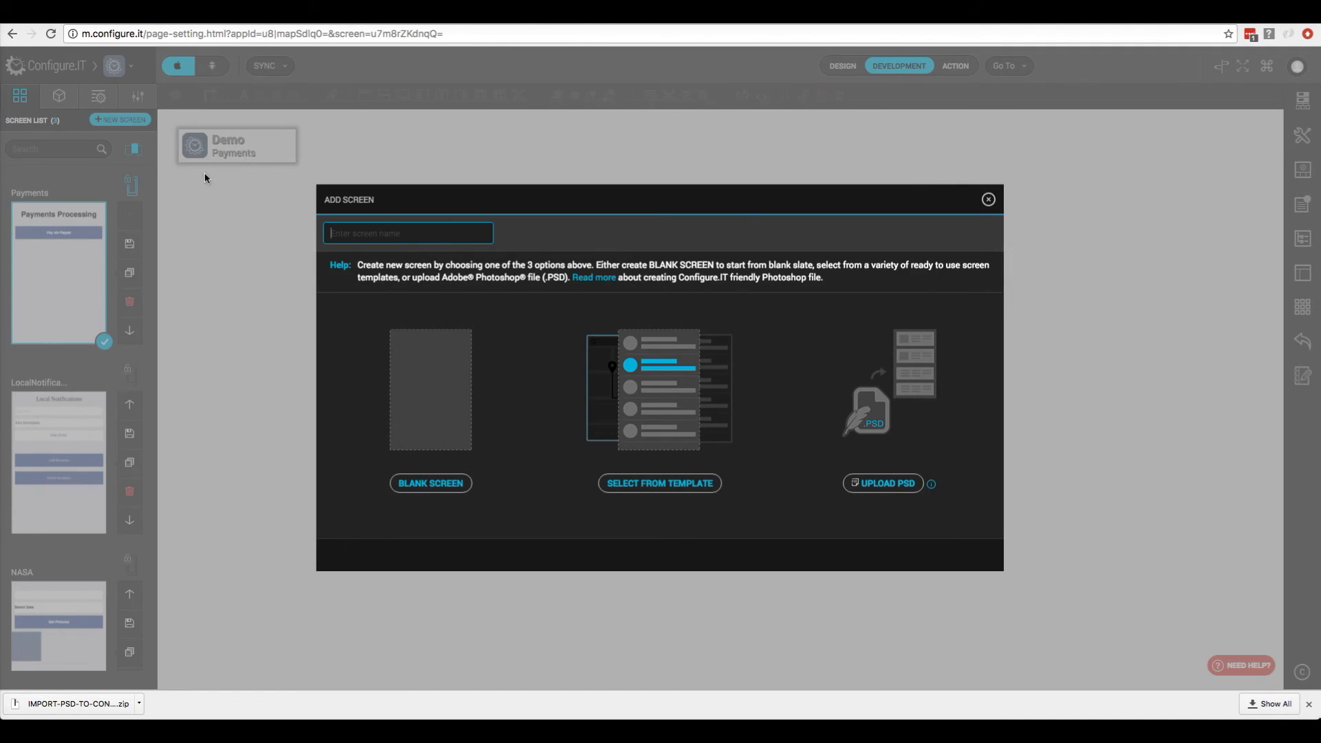
click(871, 484)
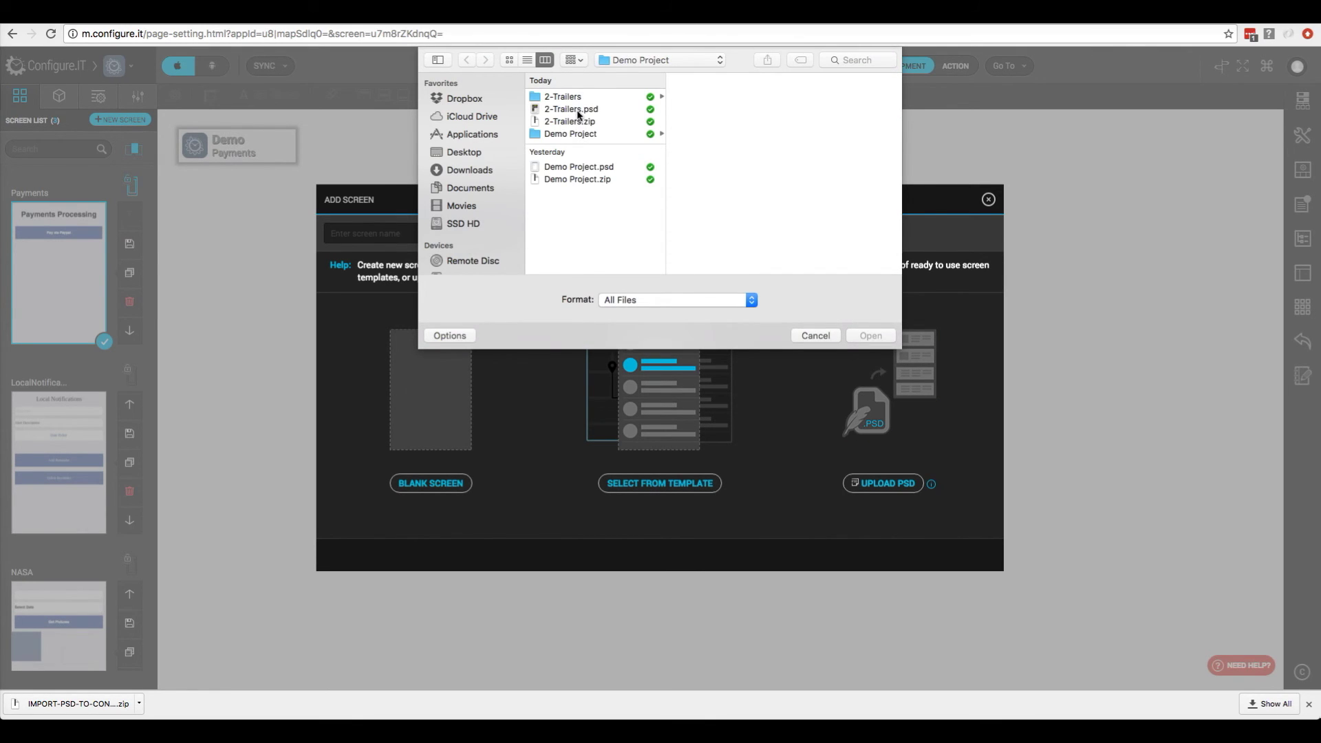
click(577, 124)
click(868, 336)
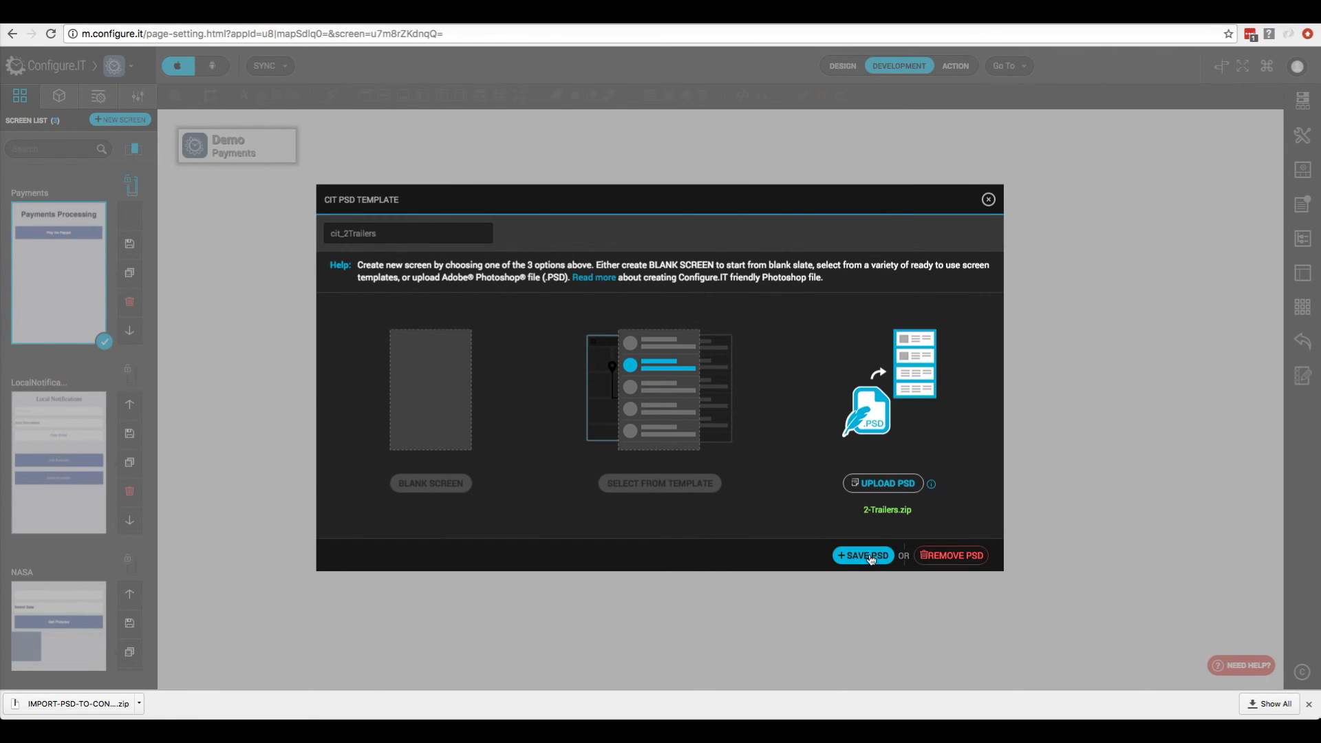
click(871, 558)
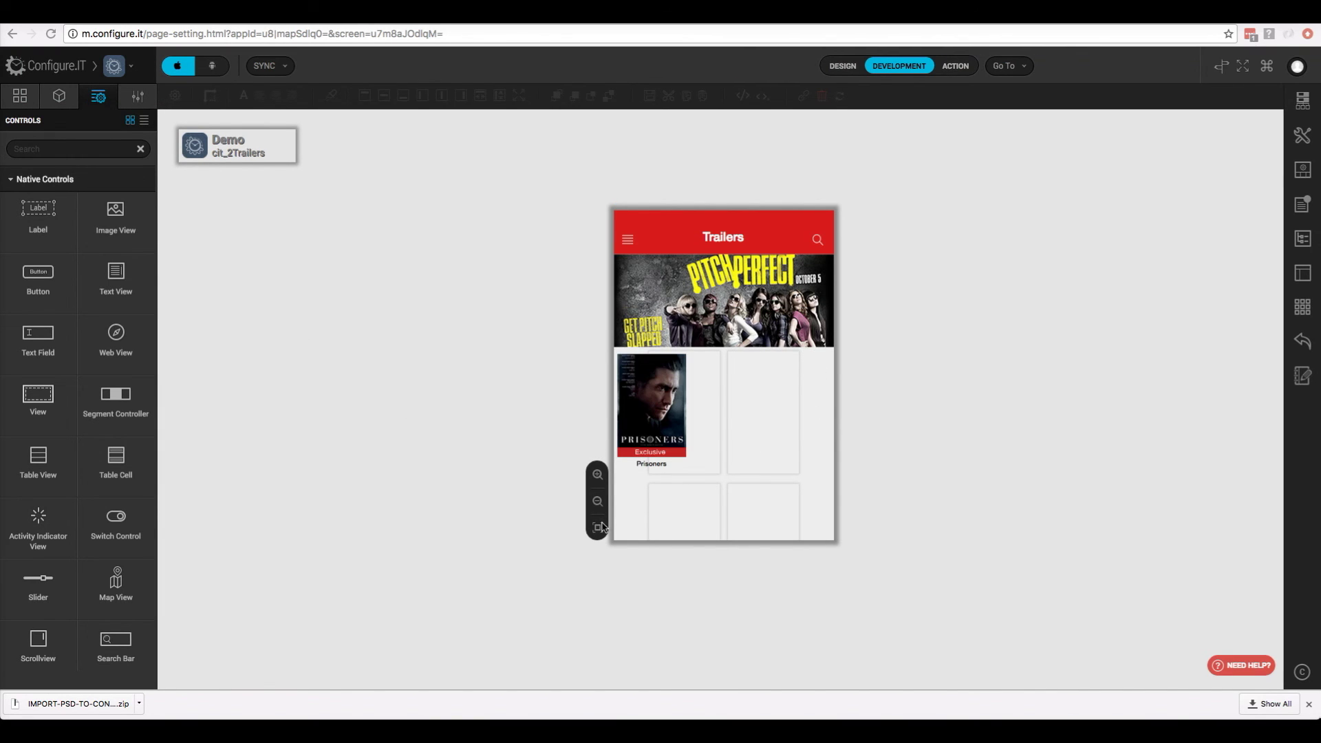
Step: Show the Trailers screen's object tree, and examine the search button asset's iOS and Android resolutions in the Asset Manager
click(59, 96)
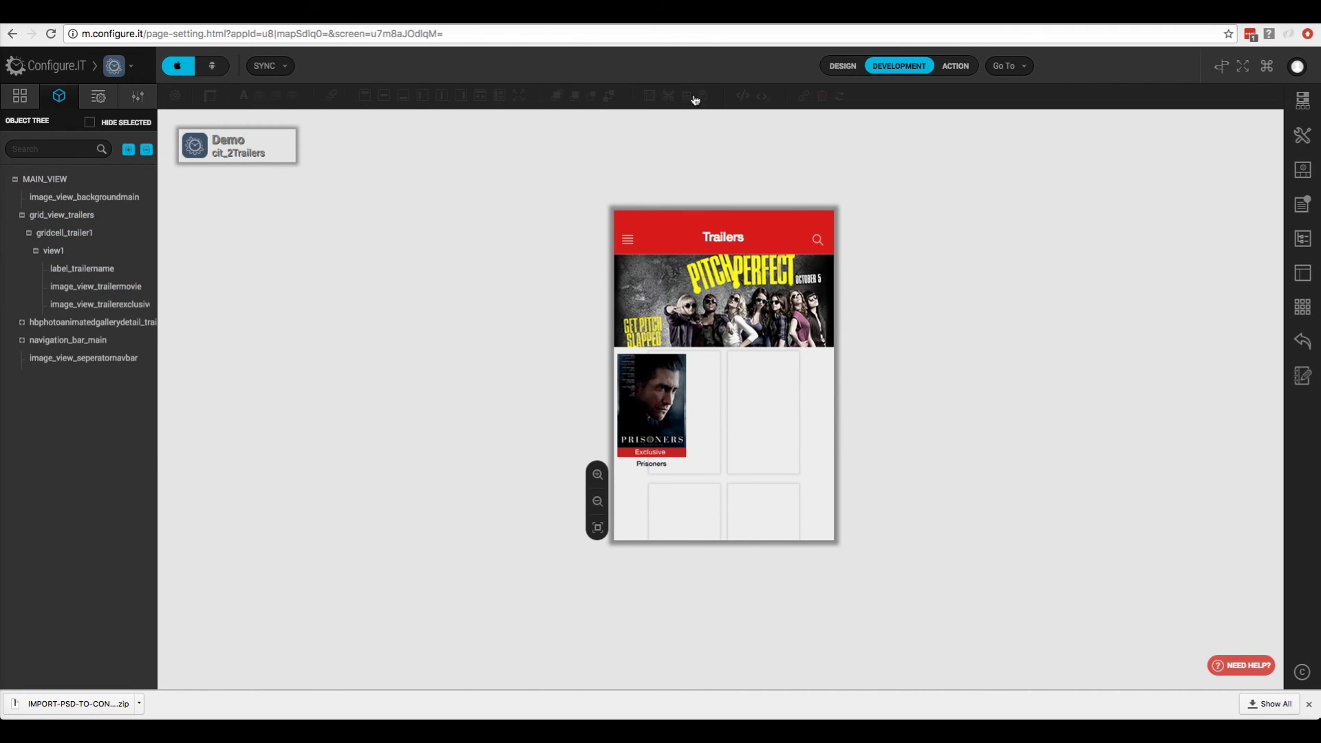
click(1006, 66)
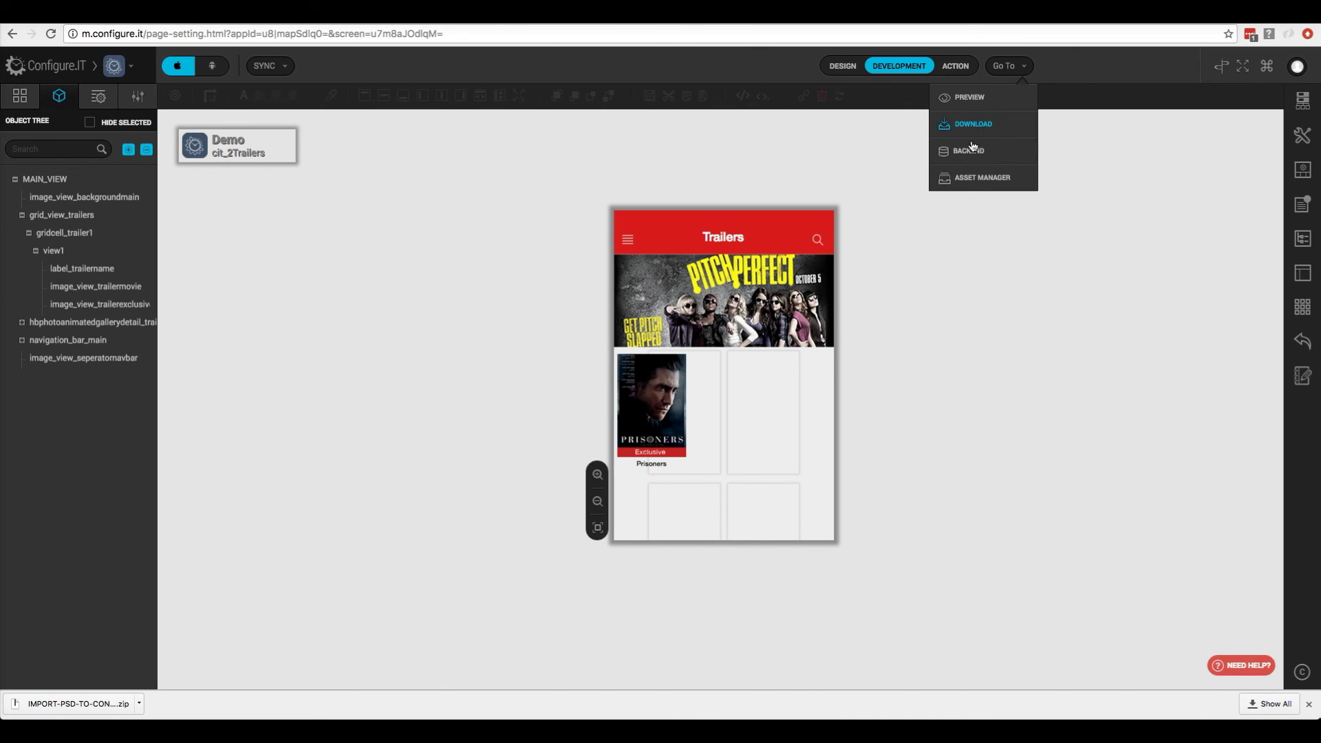
click(968, 180)
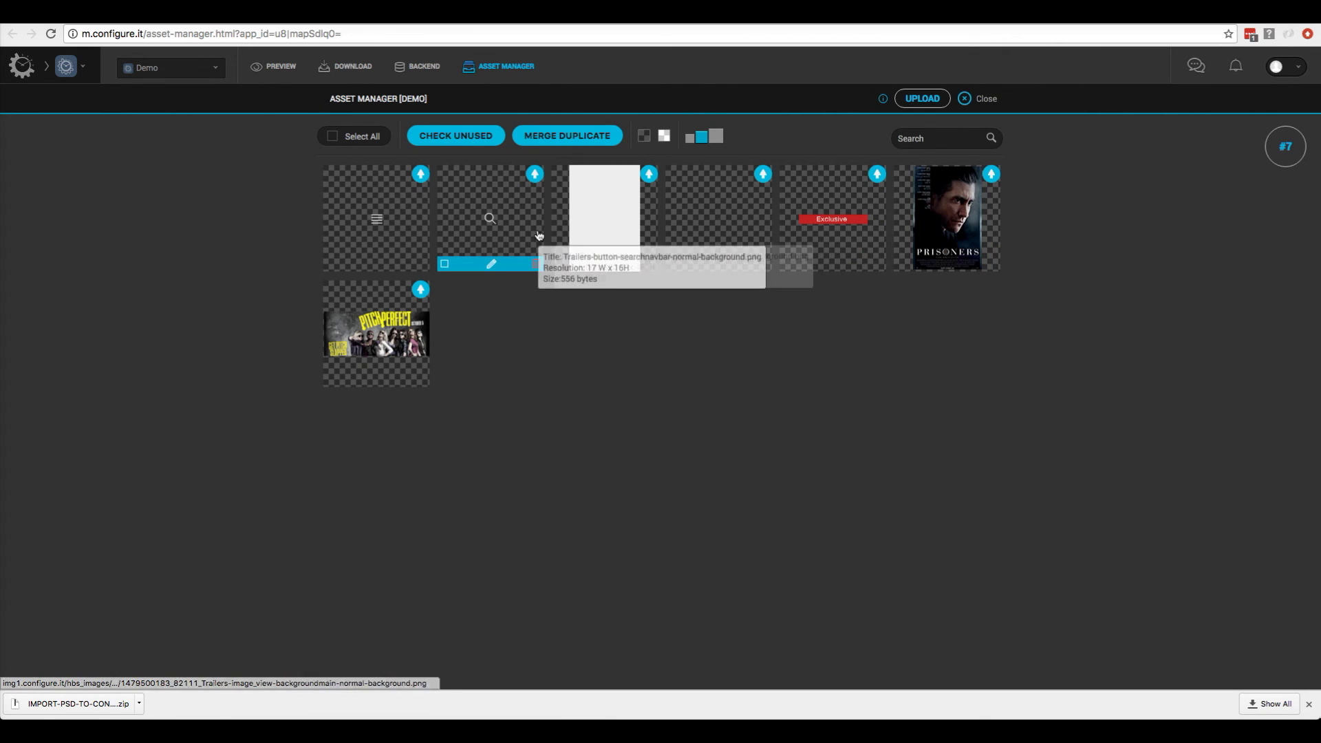
click(535, 174)
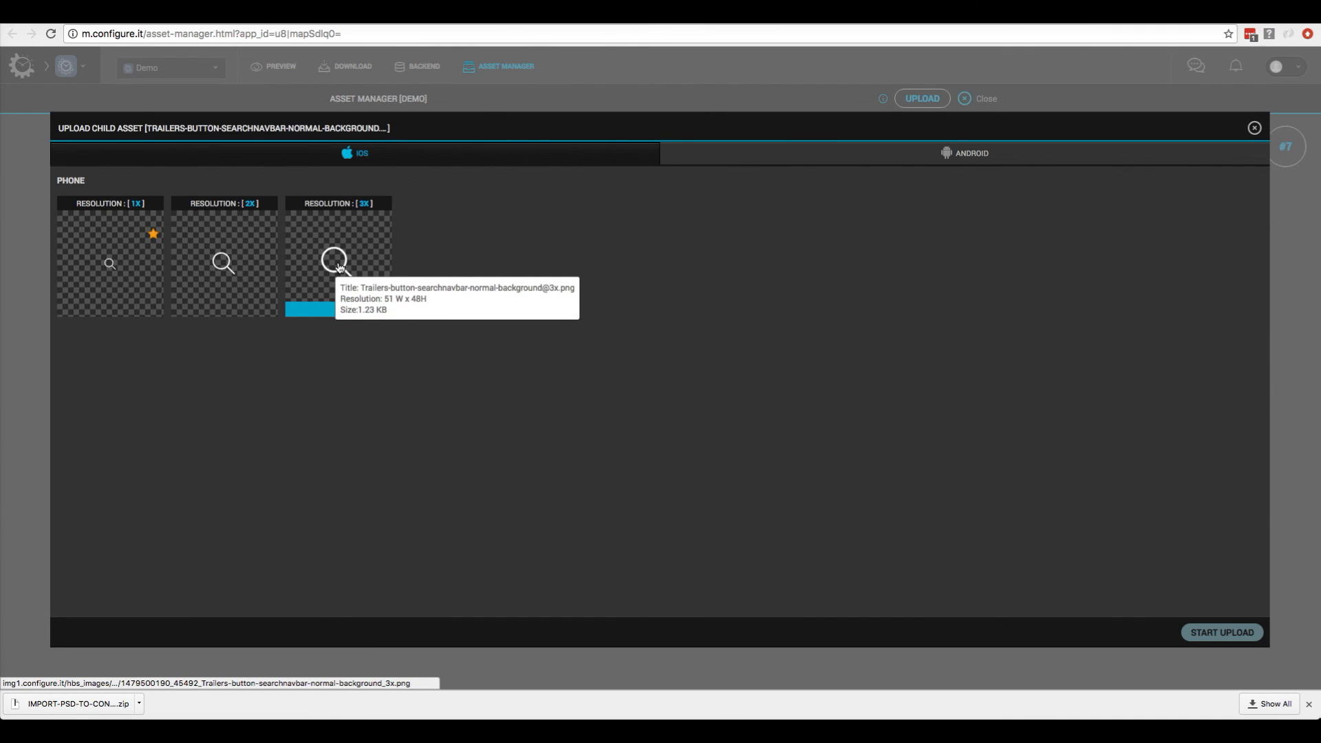
click(881, 159)
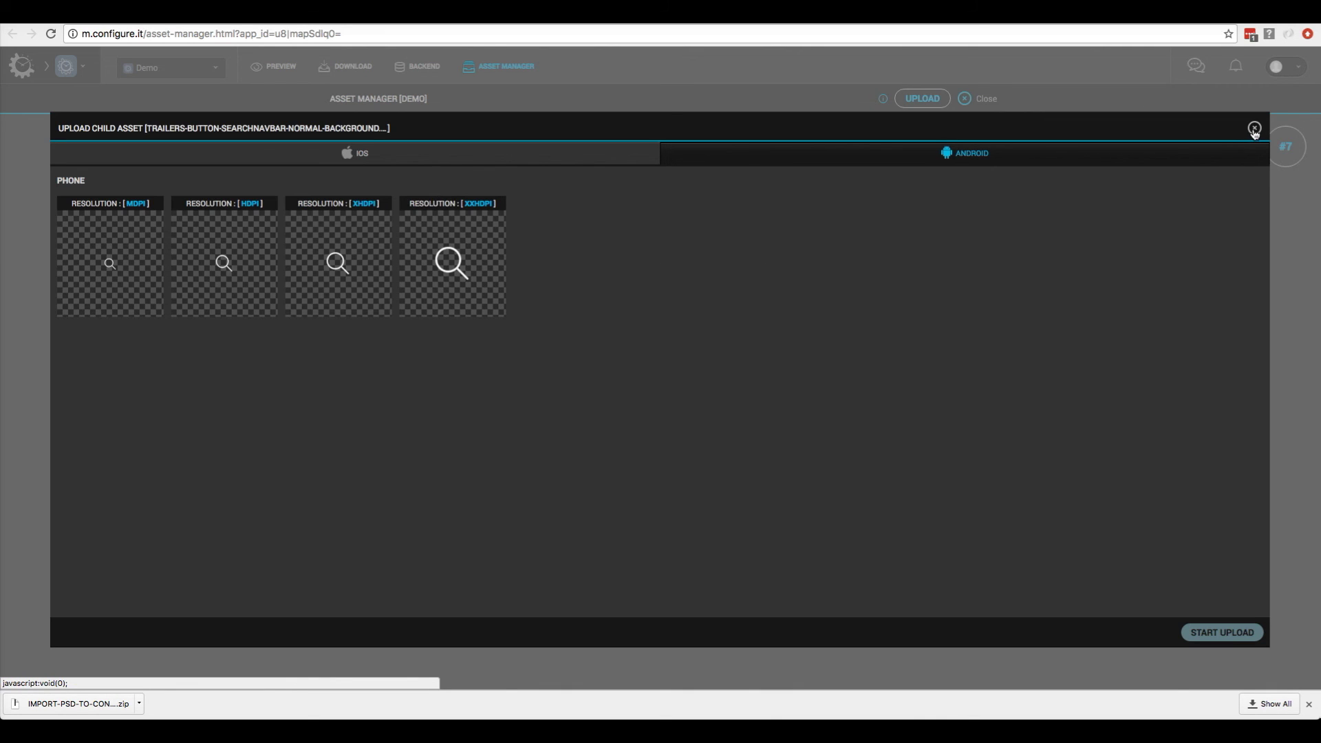
click(1254, 130)
click(982, 98)
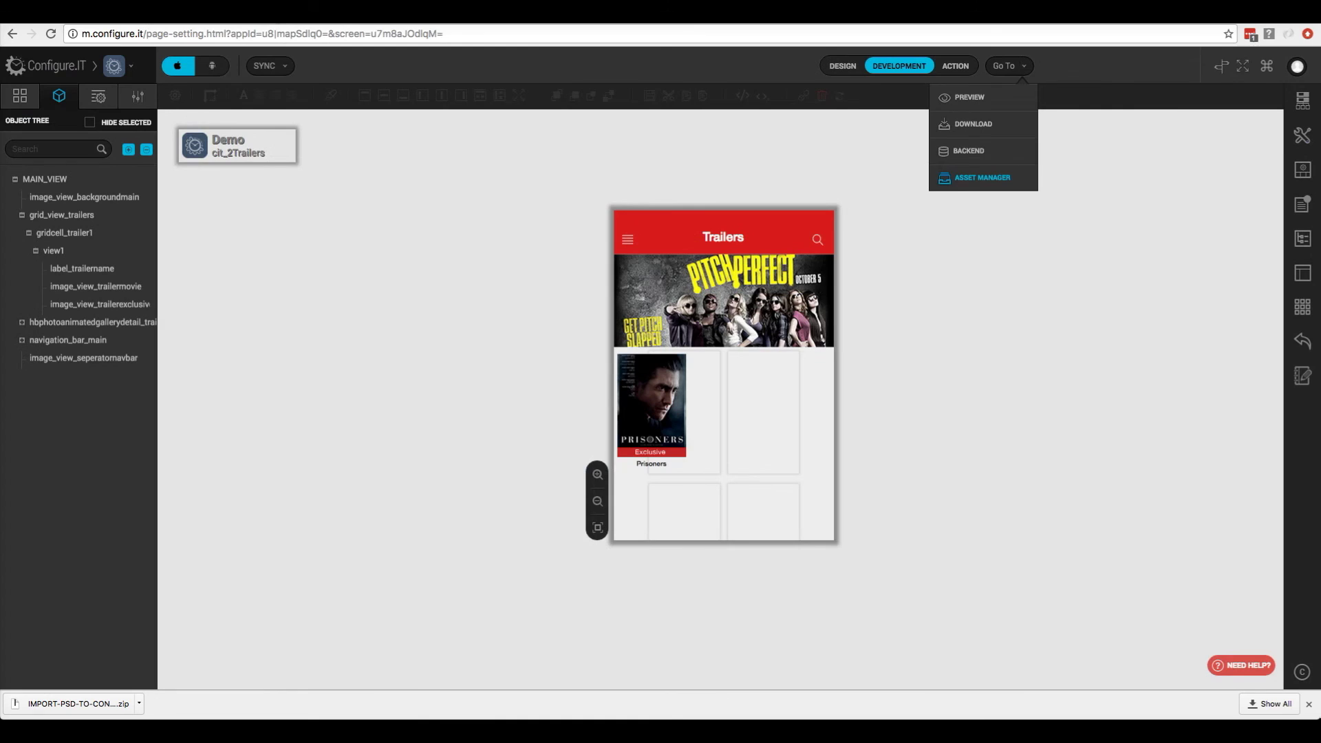